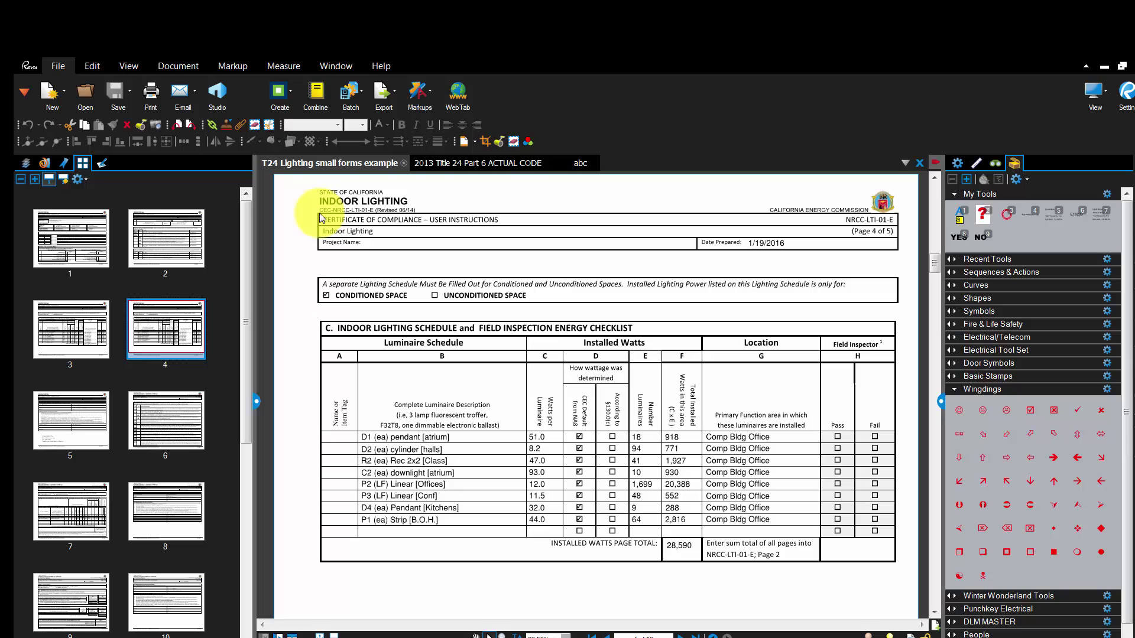
Jump to page 1 of the Indoor Lighting form with the building type and compliance method
click(78, 233)
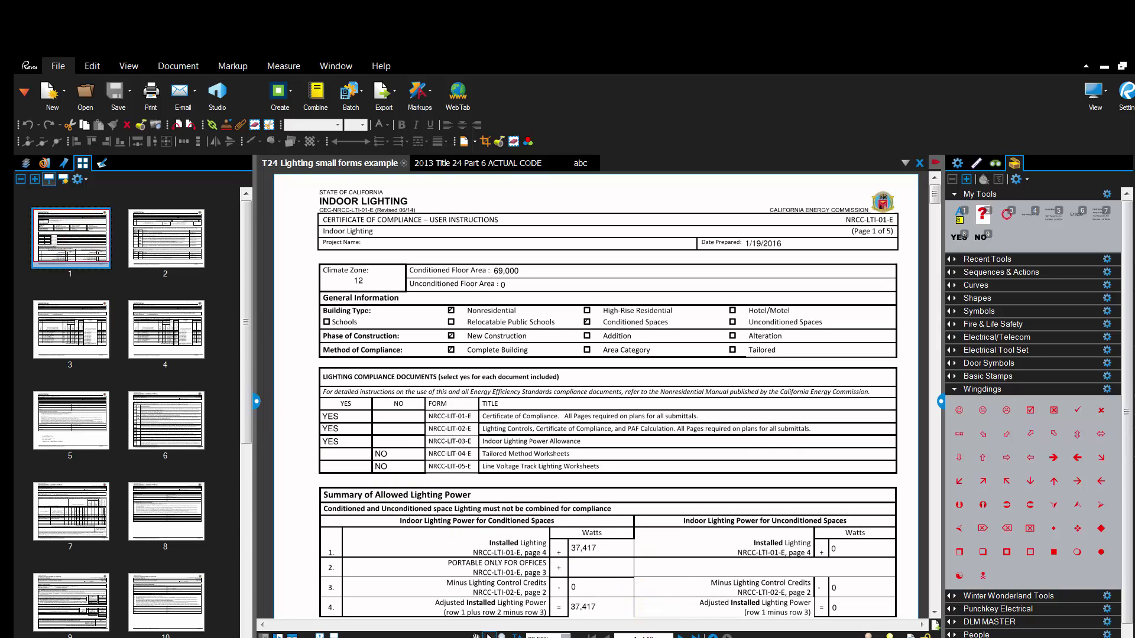
Check the EnergyPro project, then minimize it to return to page 1 of the form
key(alt+Tab)
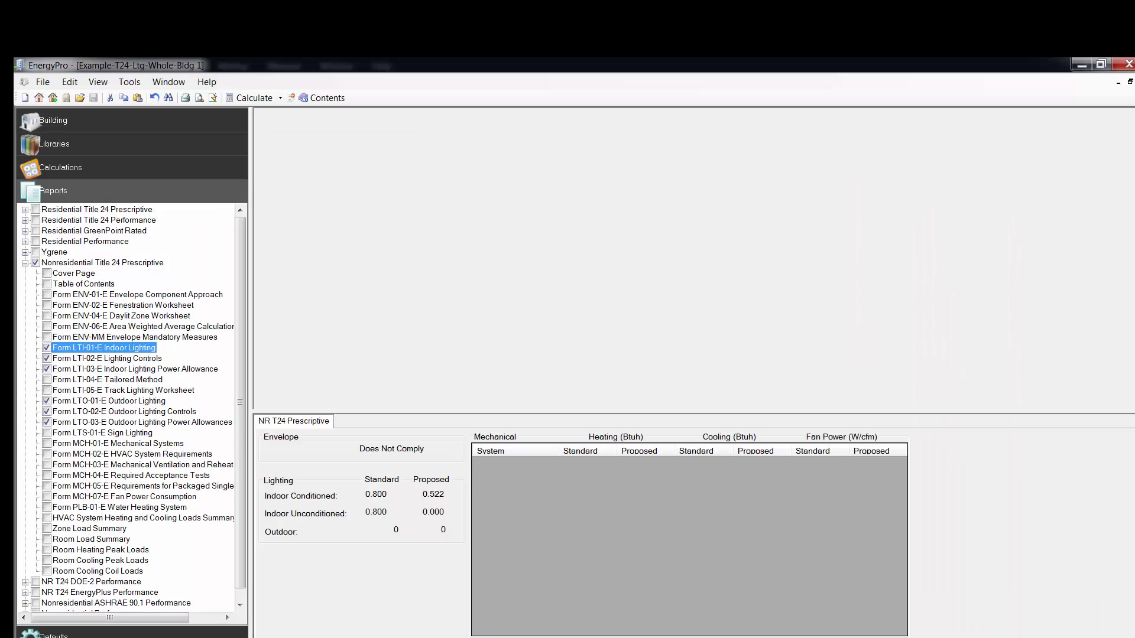
click(1088, 58)
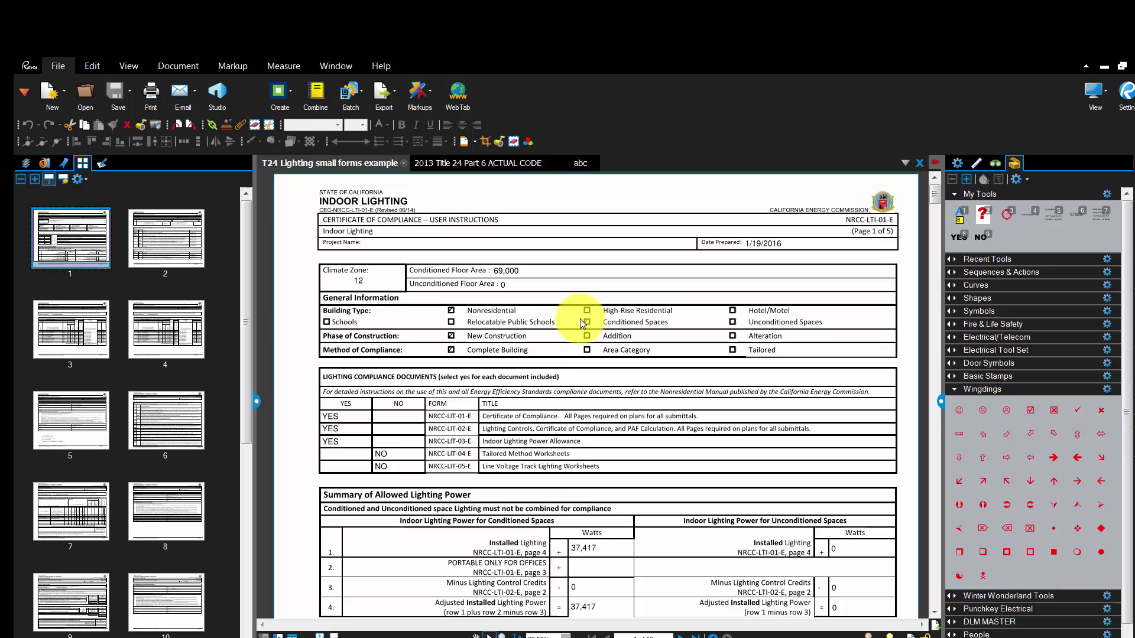
click(331, 417)
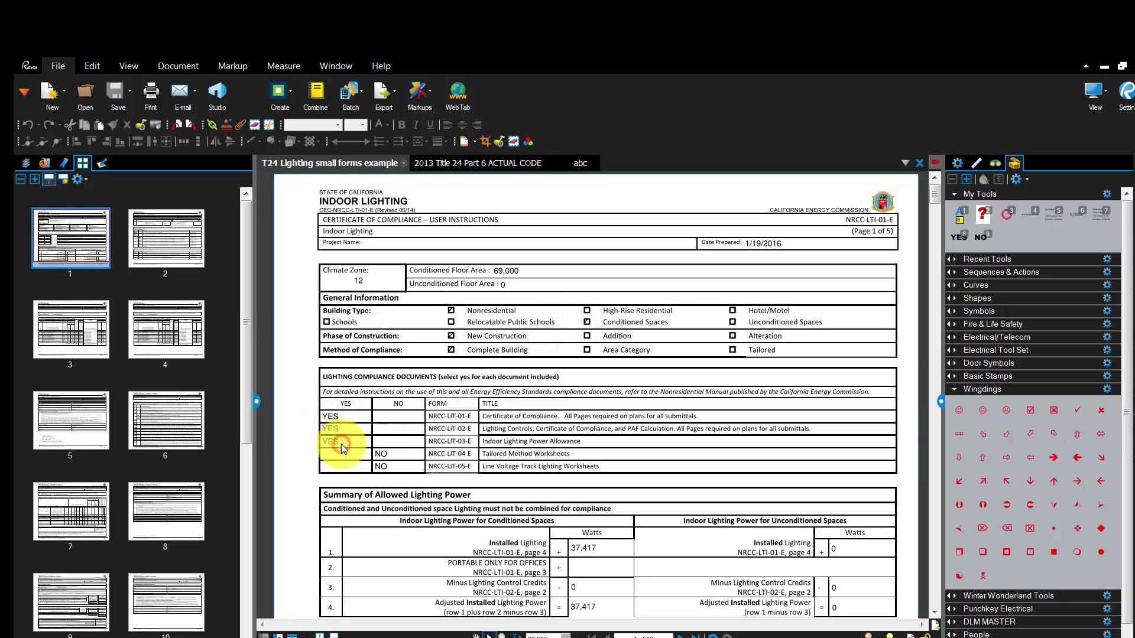
click(392, 408)
drag(337, 427, 390, 467)
click(823, 374)
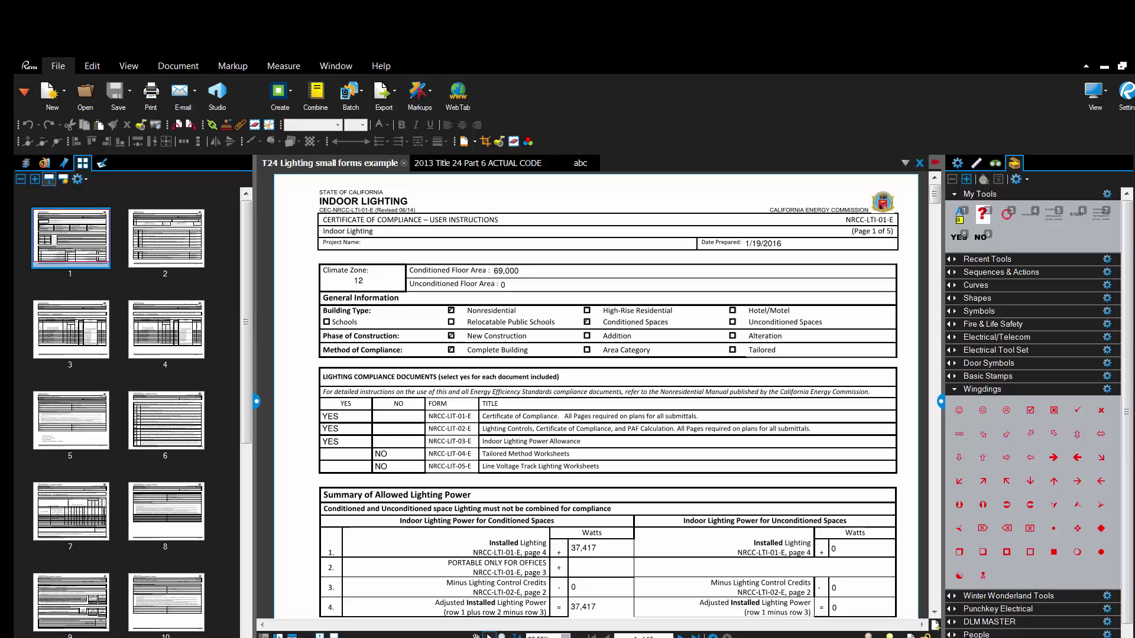
key(alt+Tab)
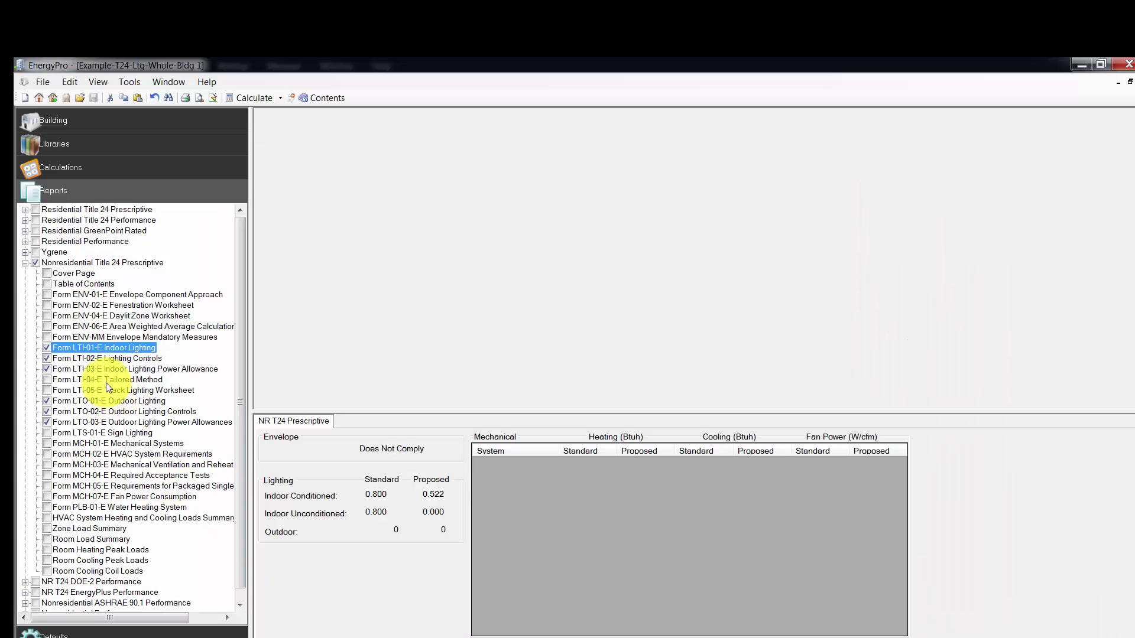
click(1082, 64)
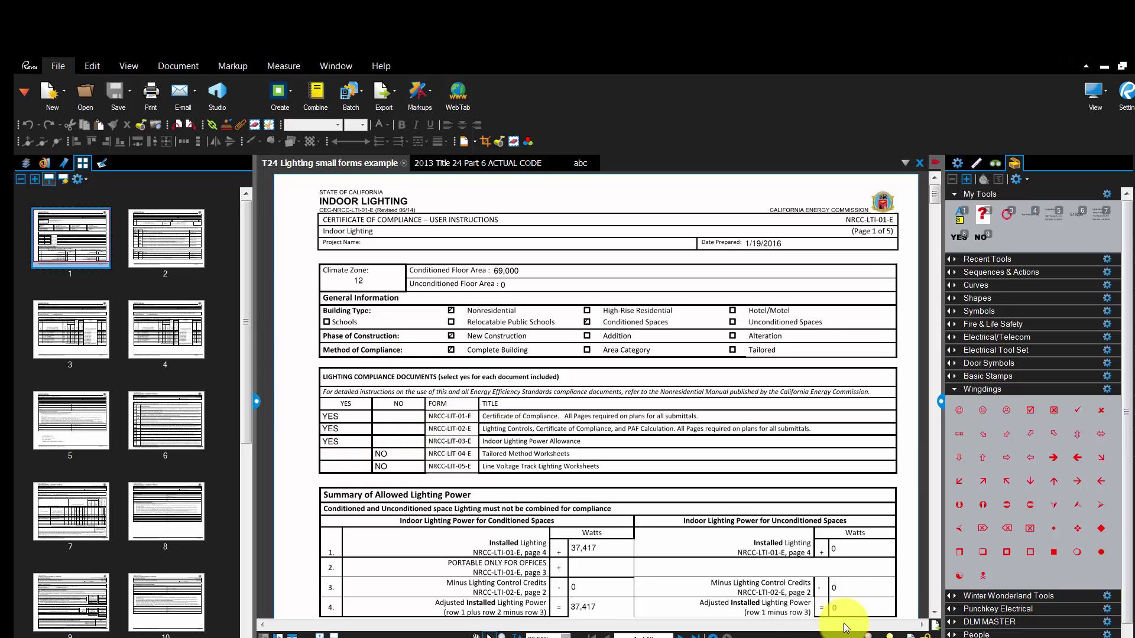
click(934, 614)
click(934, 614)
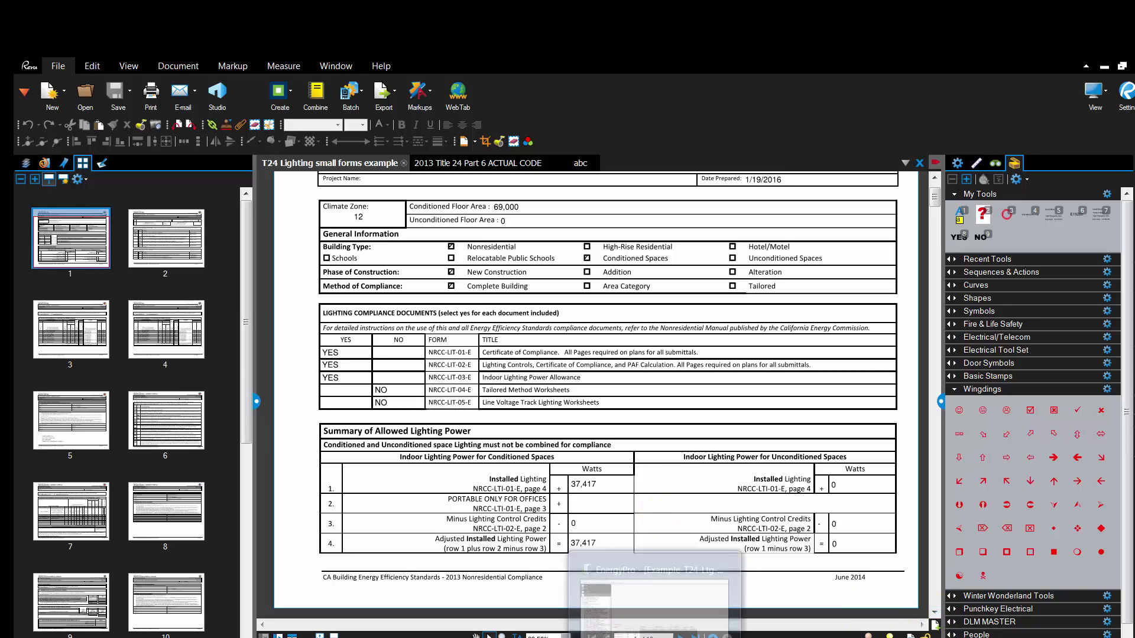
In EnergyPro, view the Building's general data: 69,000 ft² area and 0.54 W/ft² installed LPD
click(682, 621)
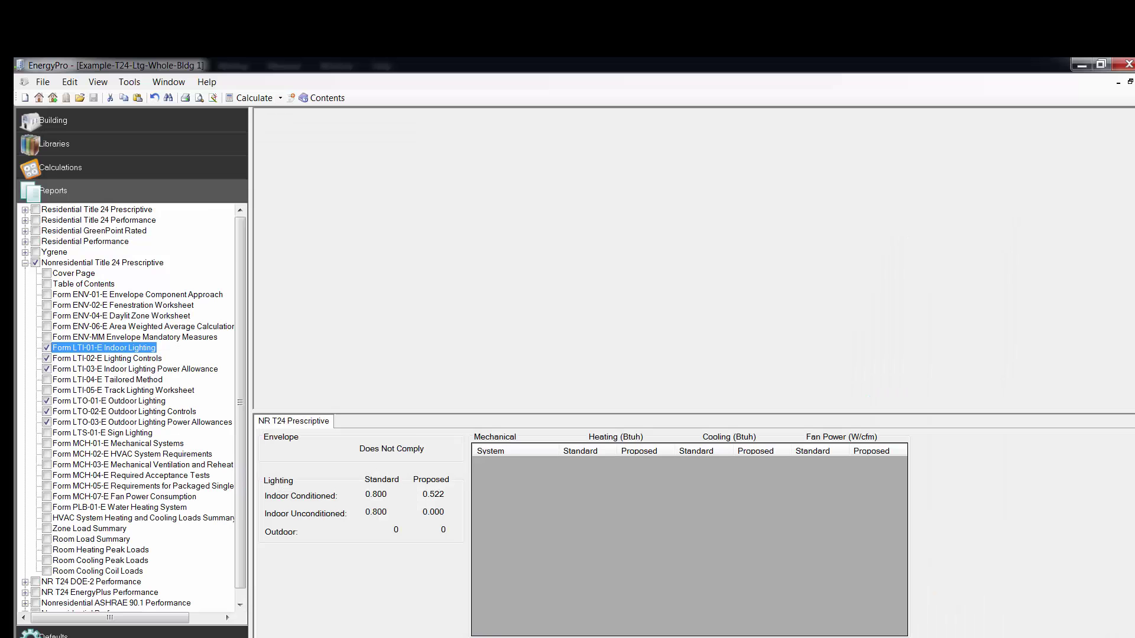
click(109, 124)
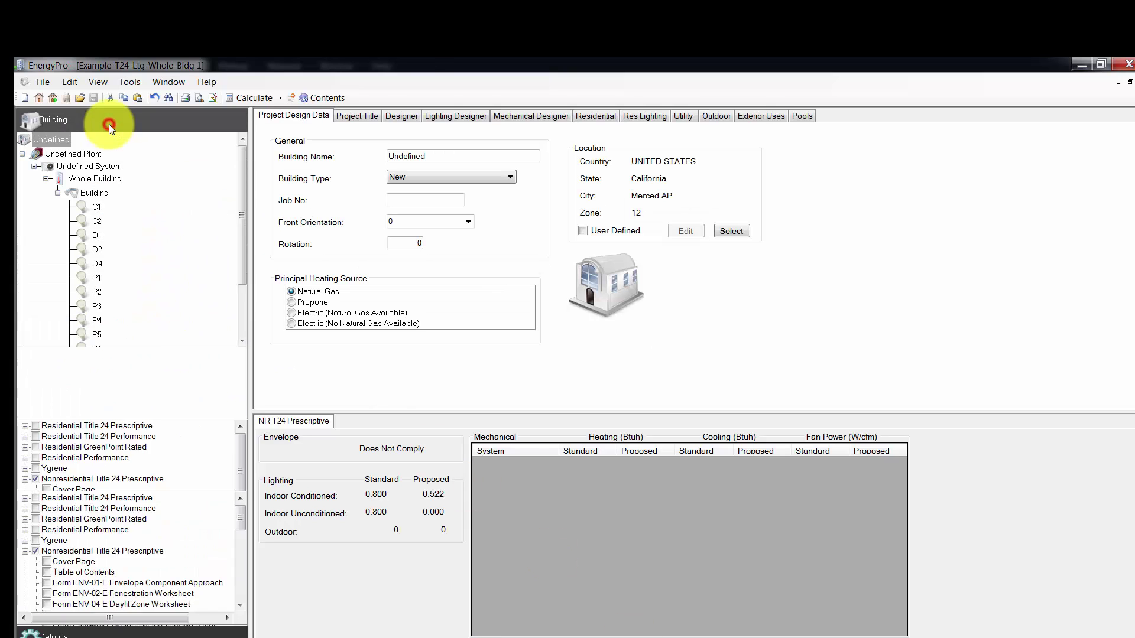
click(100, 167)
click(89, 156)
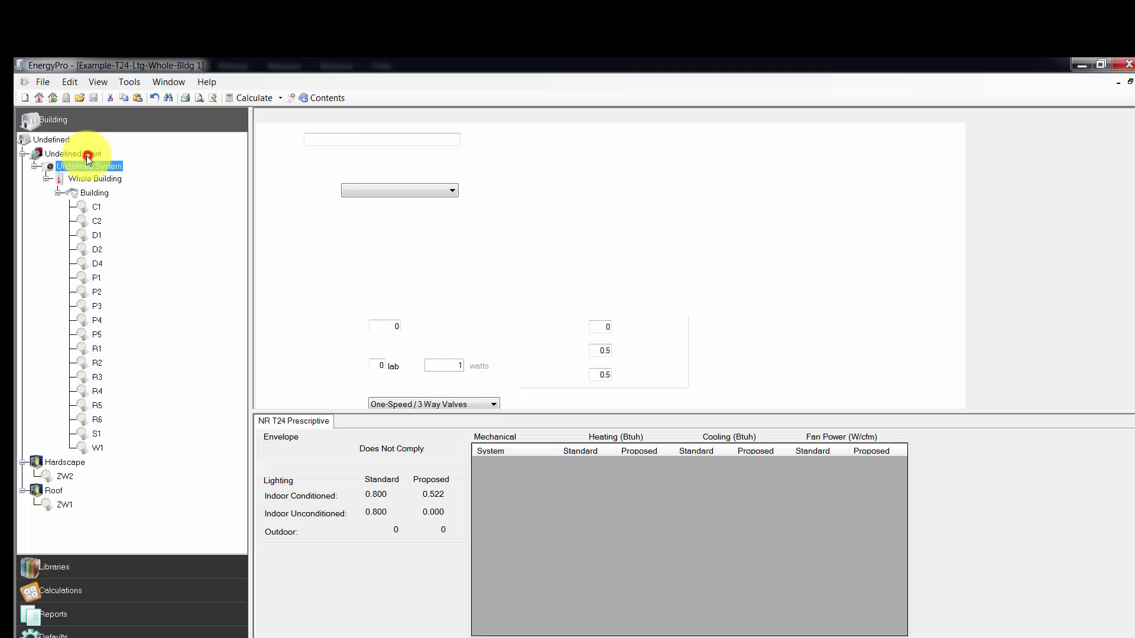
click(97, 194)
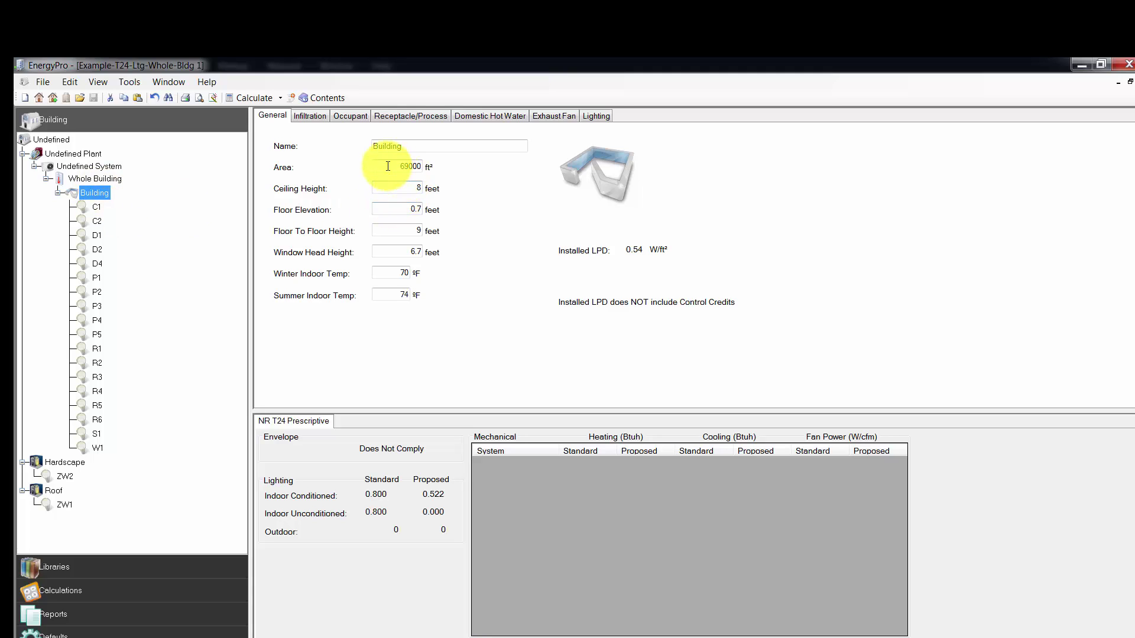
drag(385, 166, 454, 167)
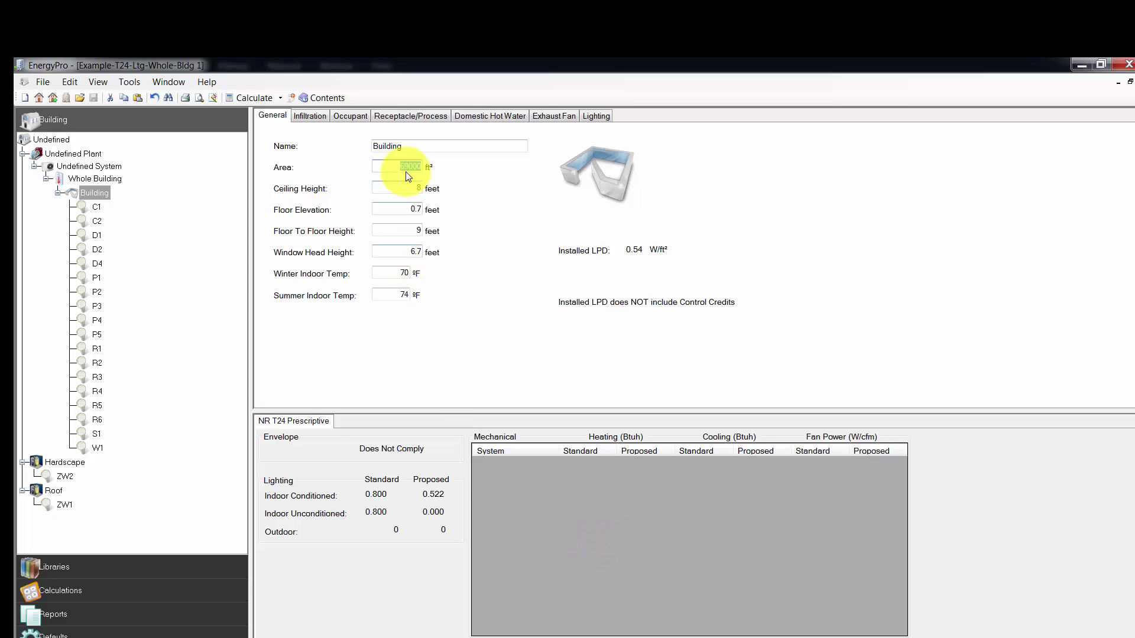
click(96, 193)
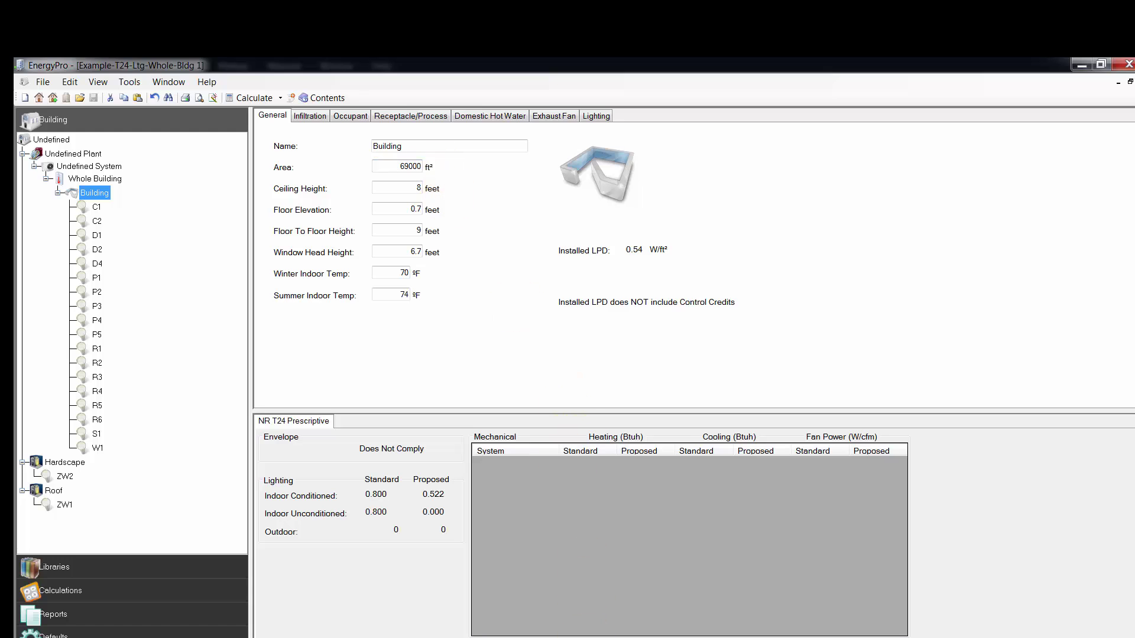
mouse_move(613, 637)
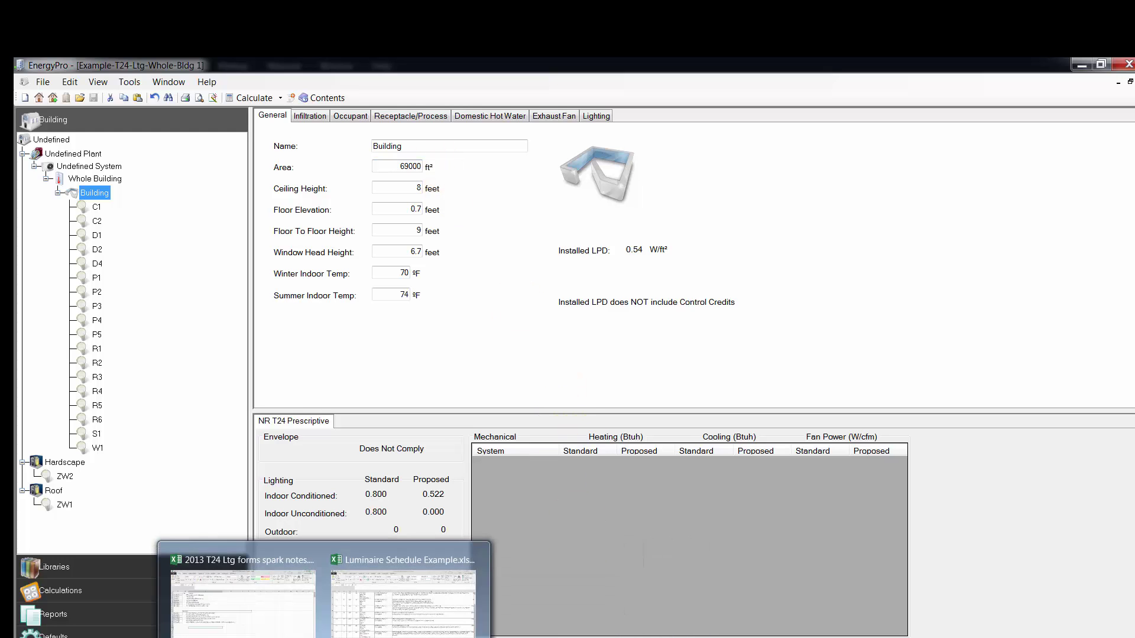
Show page 2 of the form with 55,200 allowed lighting power, after glancing at EnergyPro
click(289, 582)
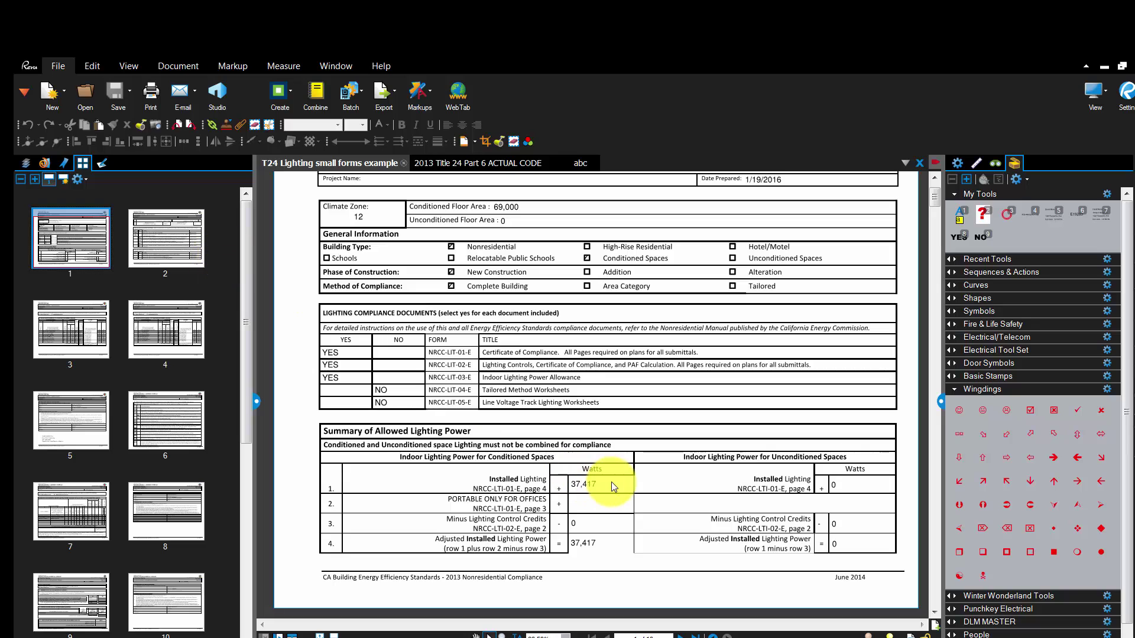
click(165, 243)
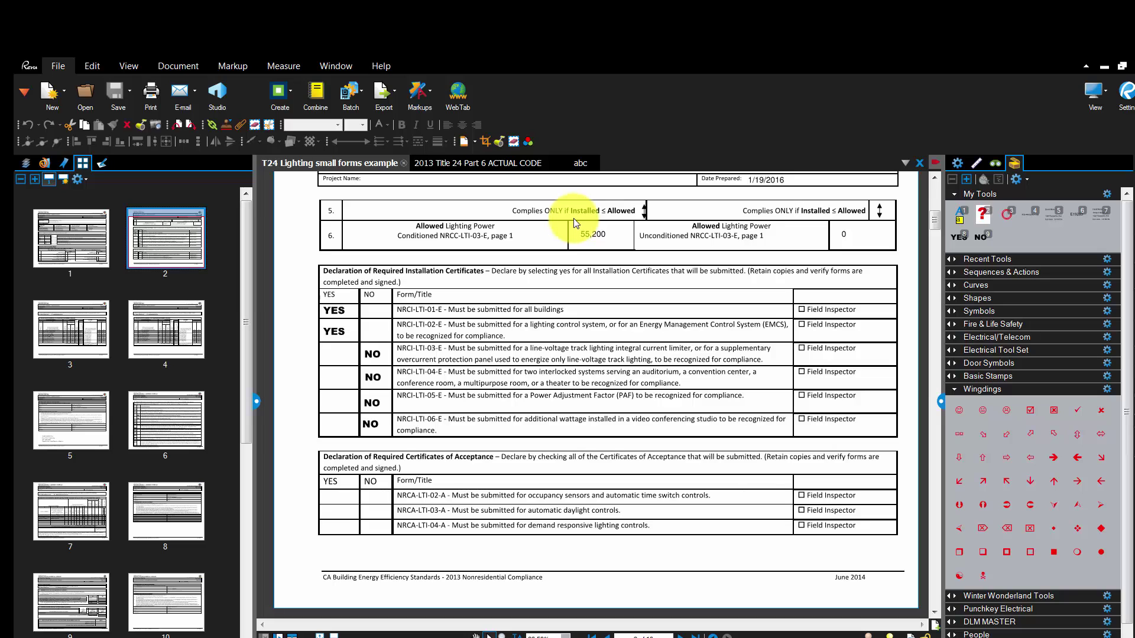
click(570, 635)
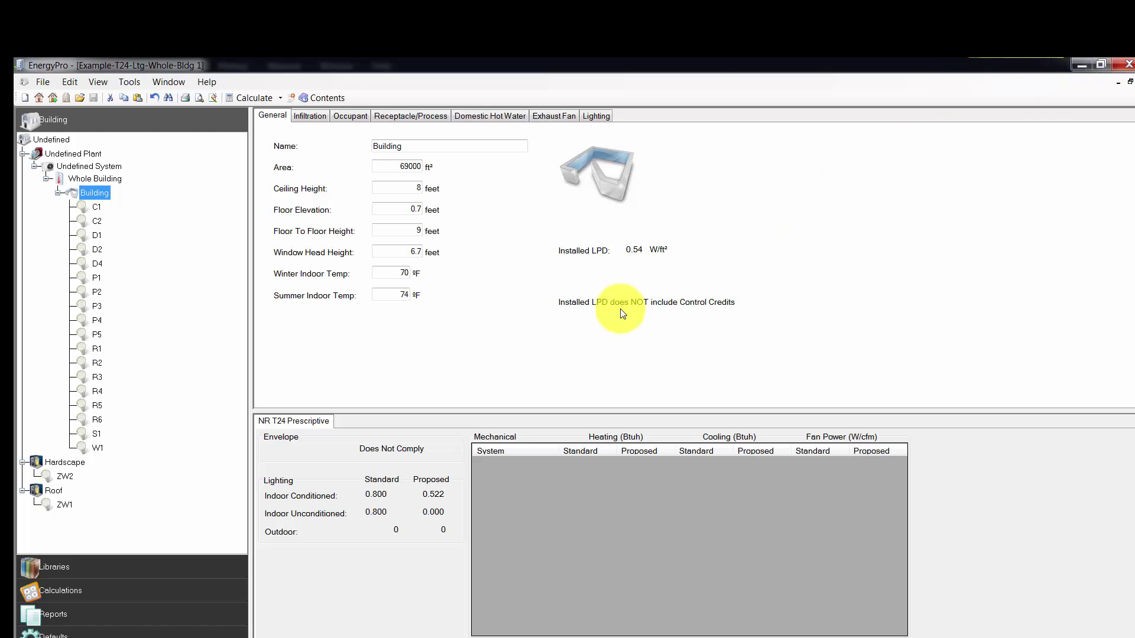
click(1073, 61)
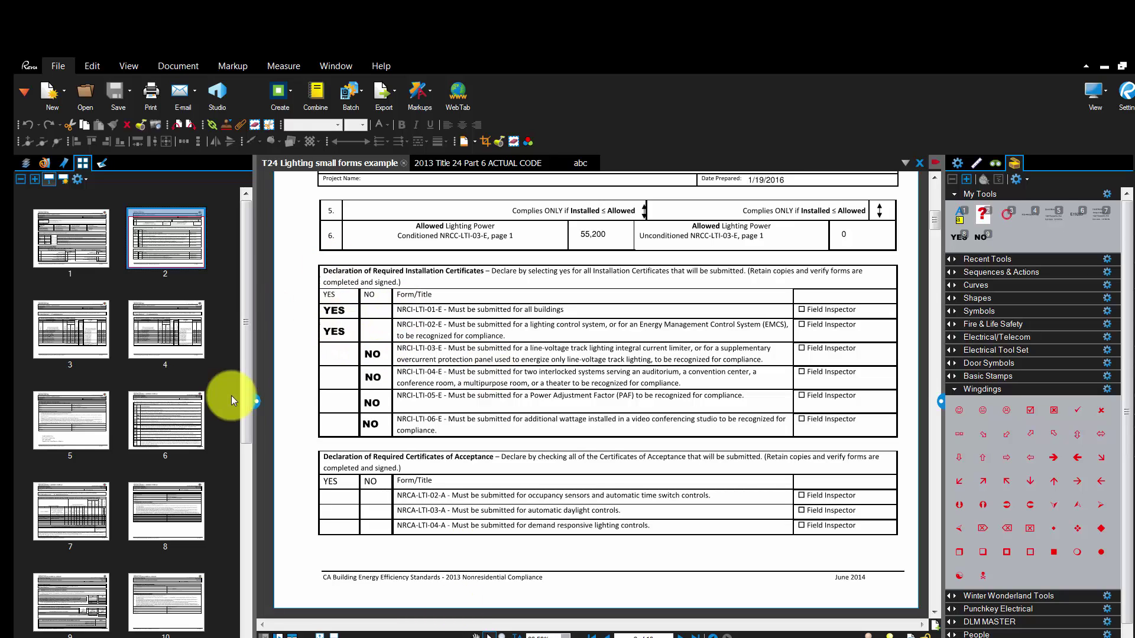
click(334, 329)
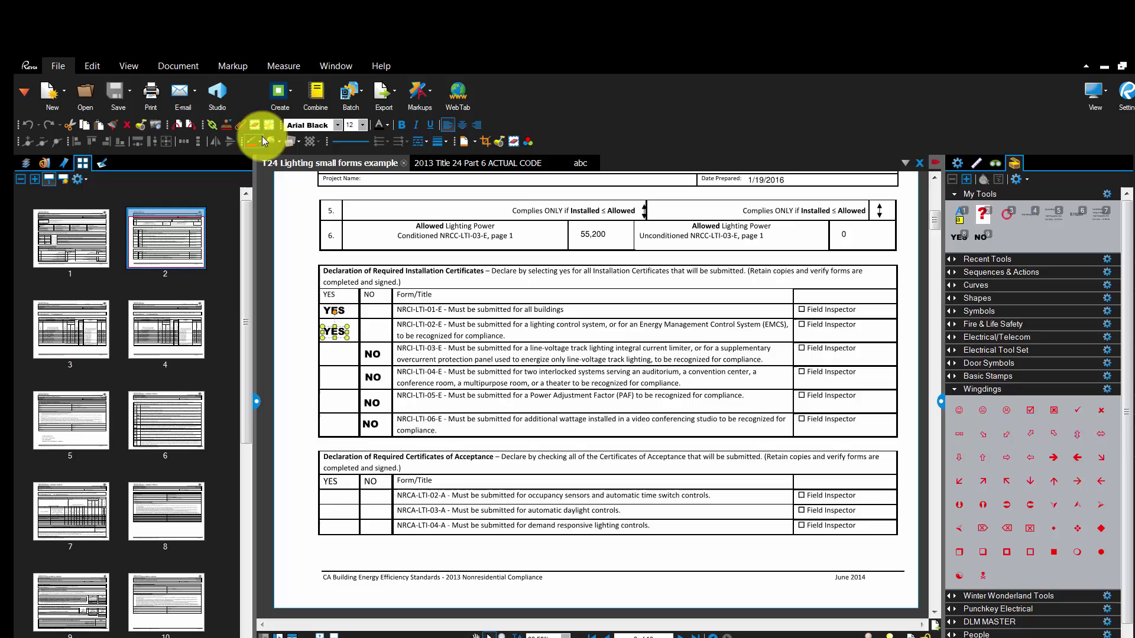
click(273, 138)
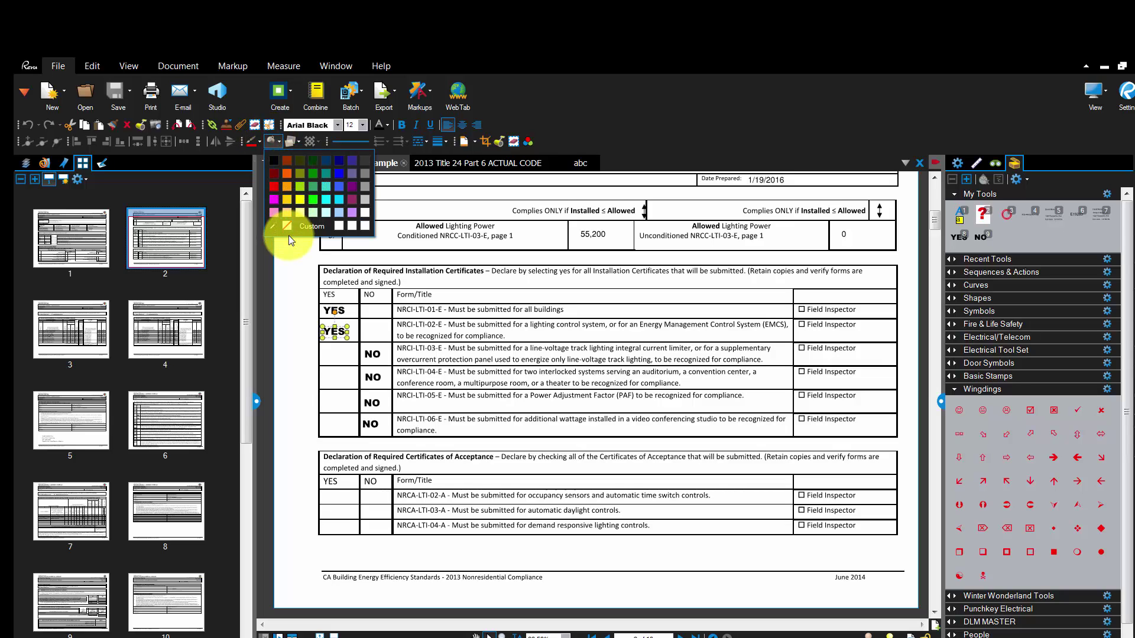
click(307, 342)
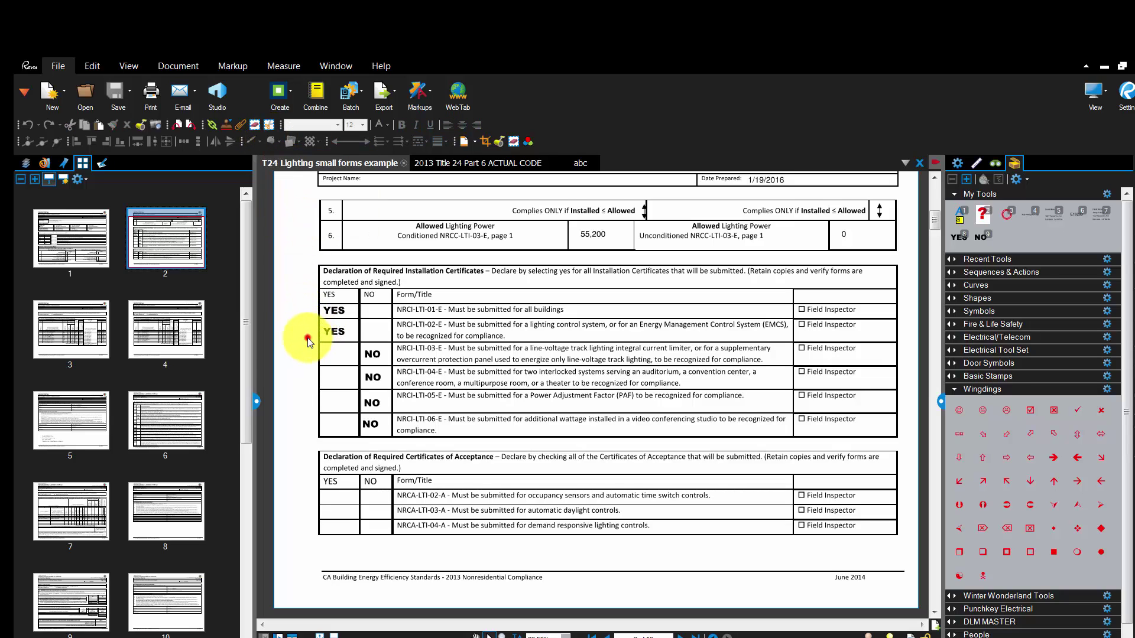
click(332, 331)
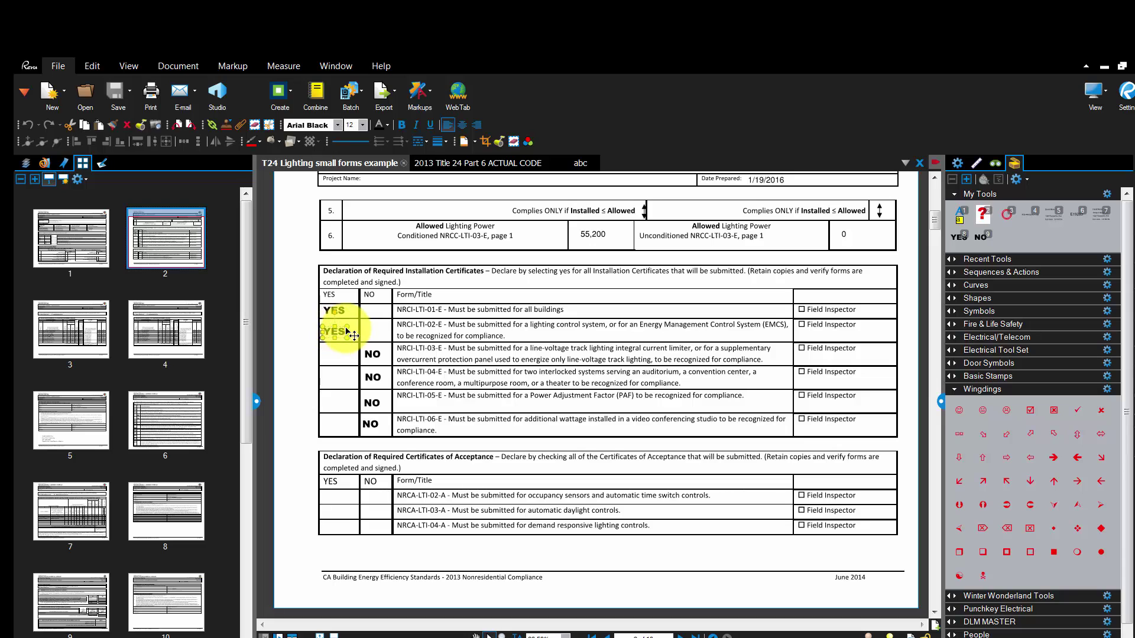
right_click(335, 333)
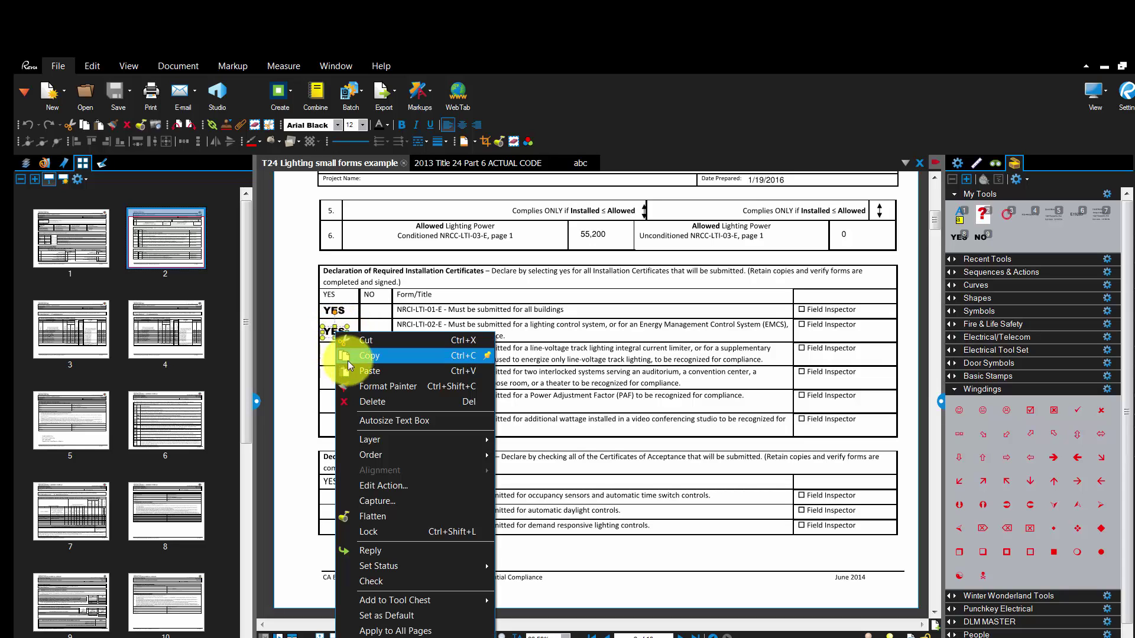
mouse_move(410, 601)
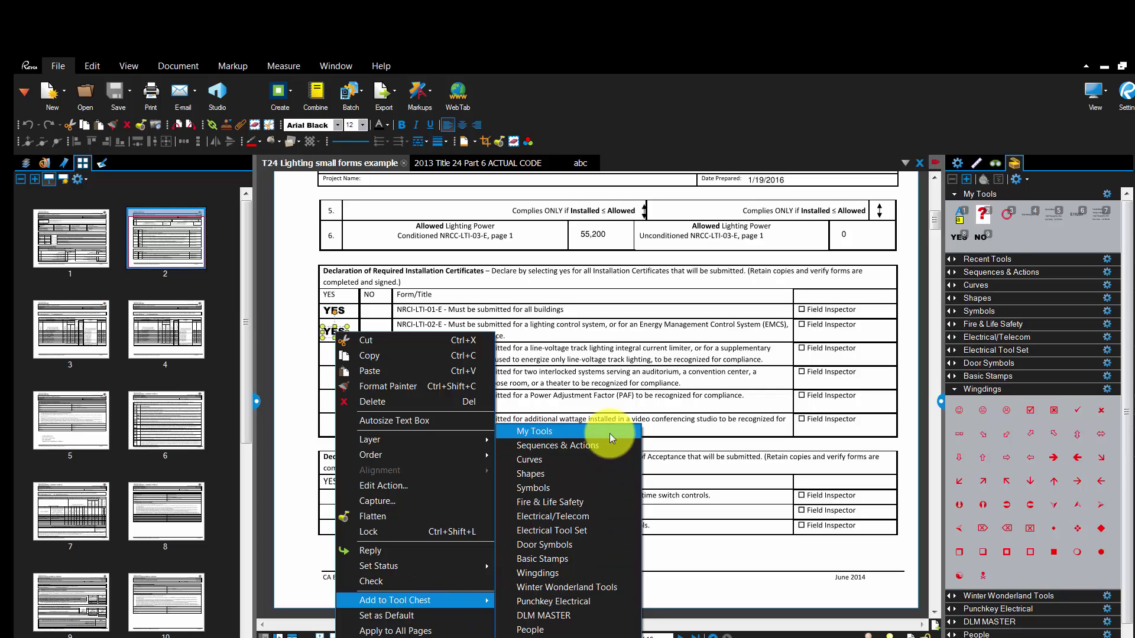
click(1030, 235)
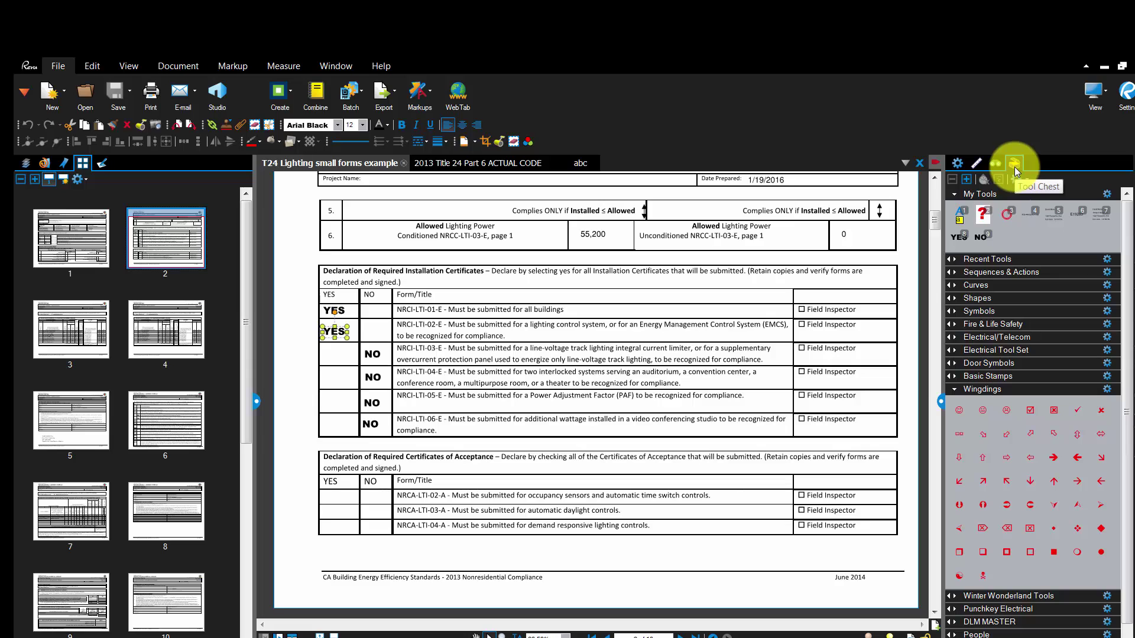
click(981, 239)
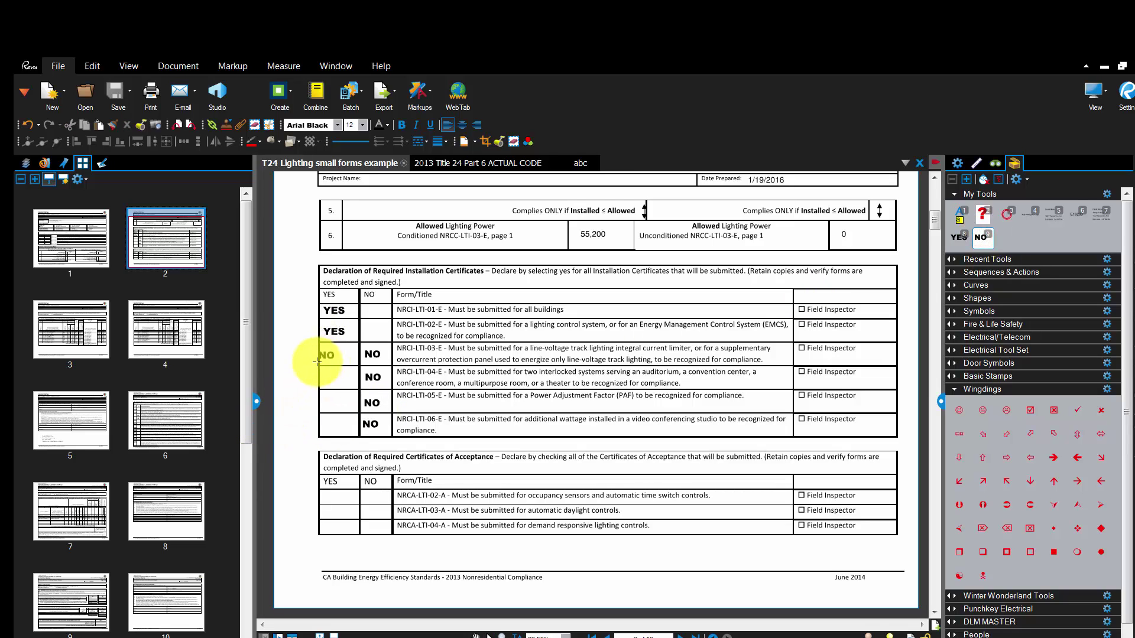
key(Escape)
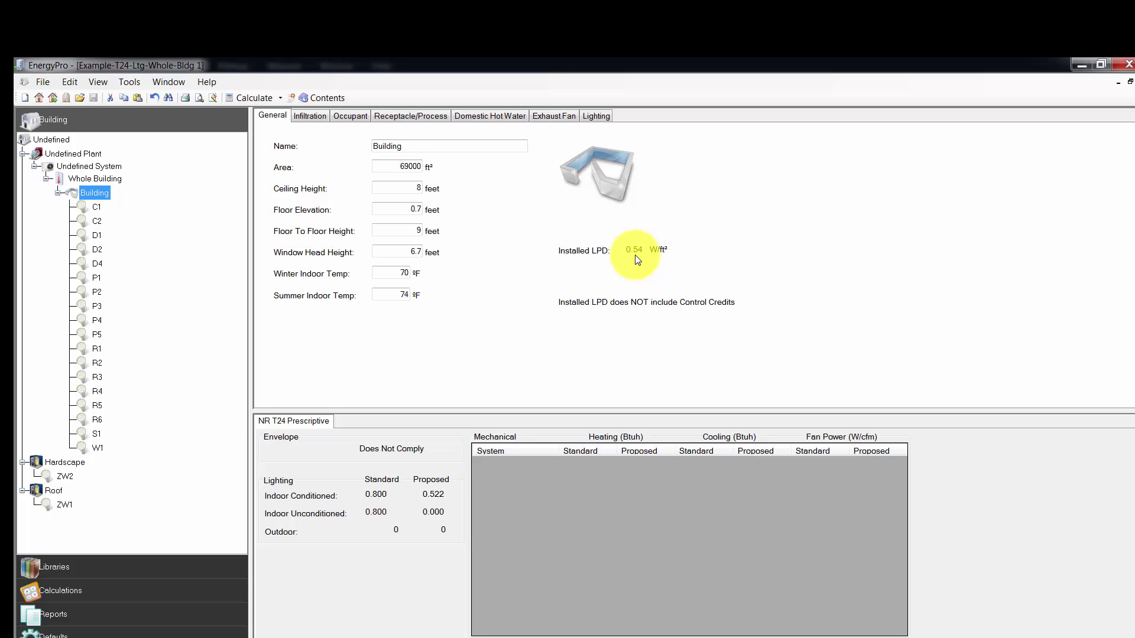
click(1087, 66)
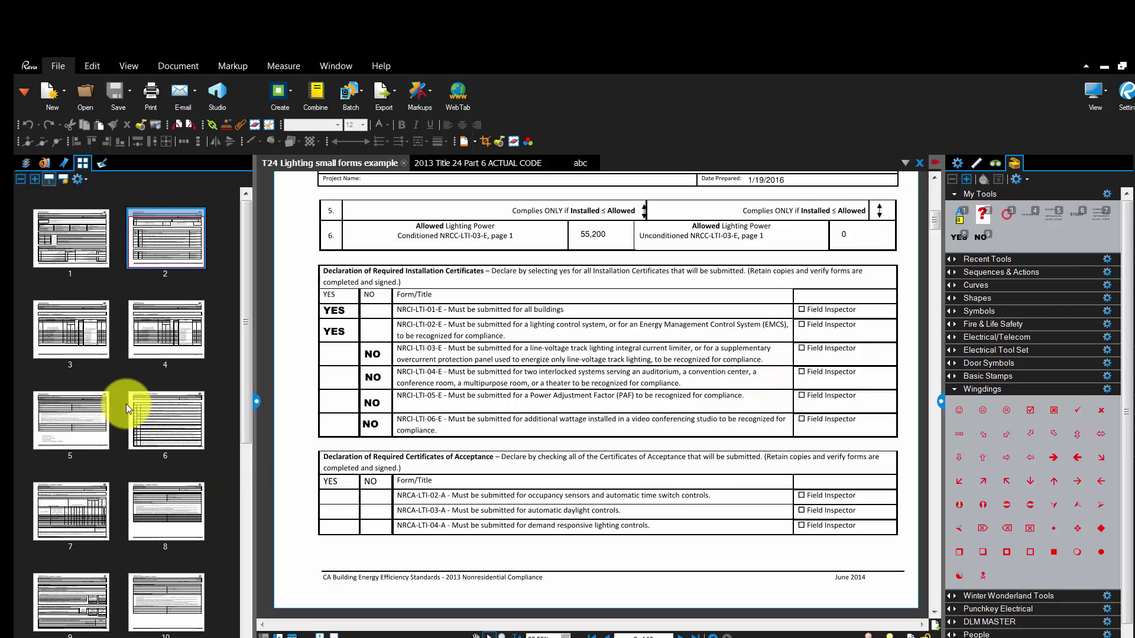
click(69, 353)
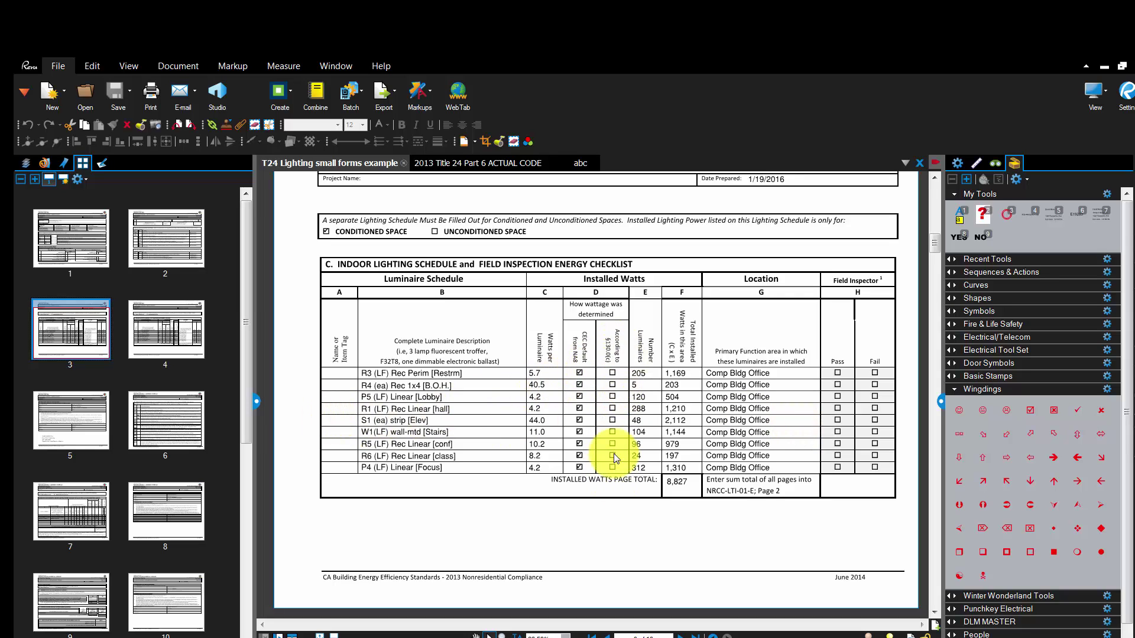
click(175, 344)
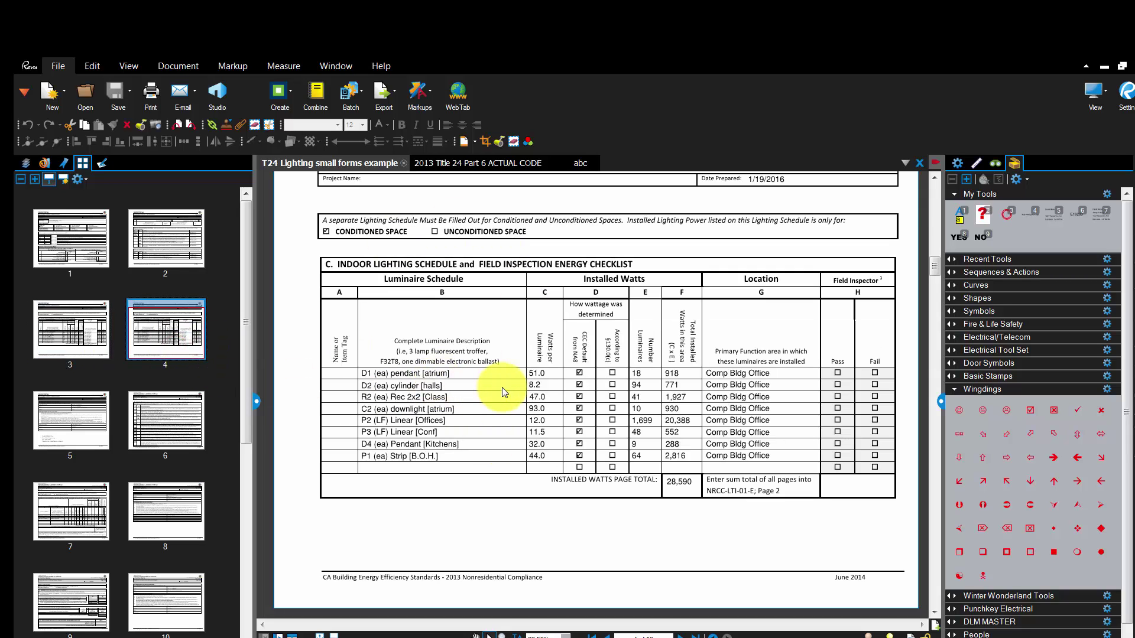
click(935, 178)
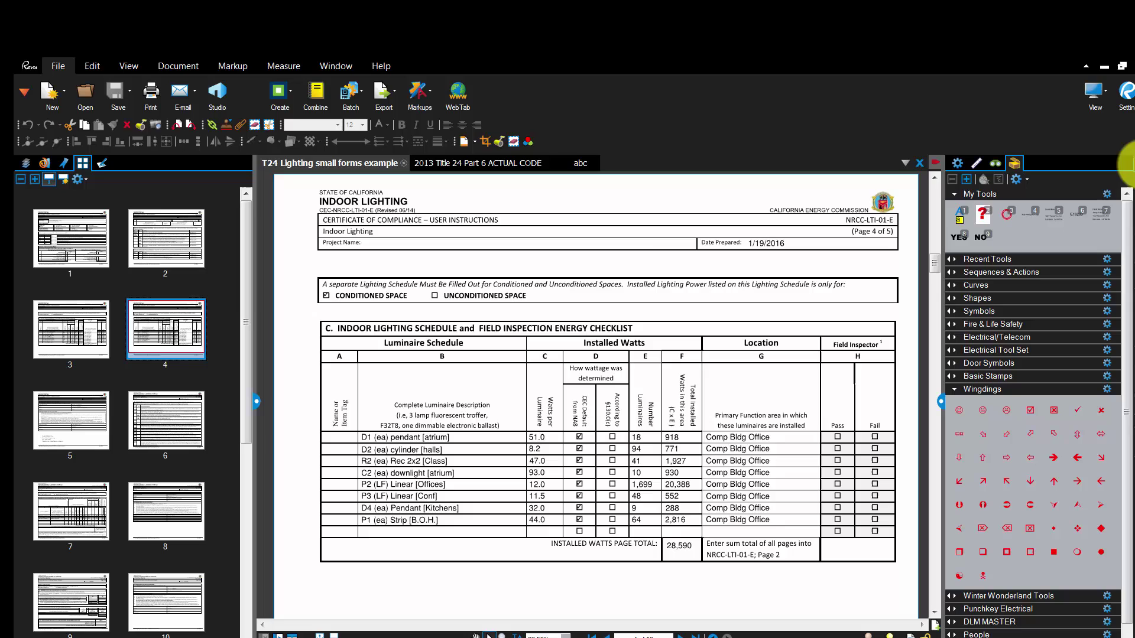
Add a text box reading 'ABC Project' in the Project Name field
click(1078, 210)
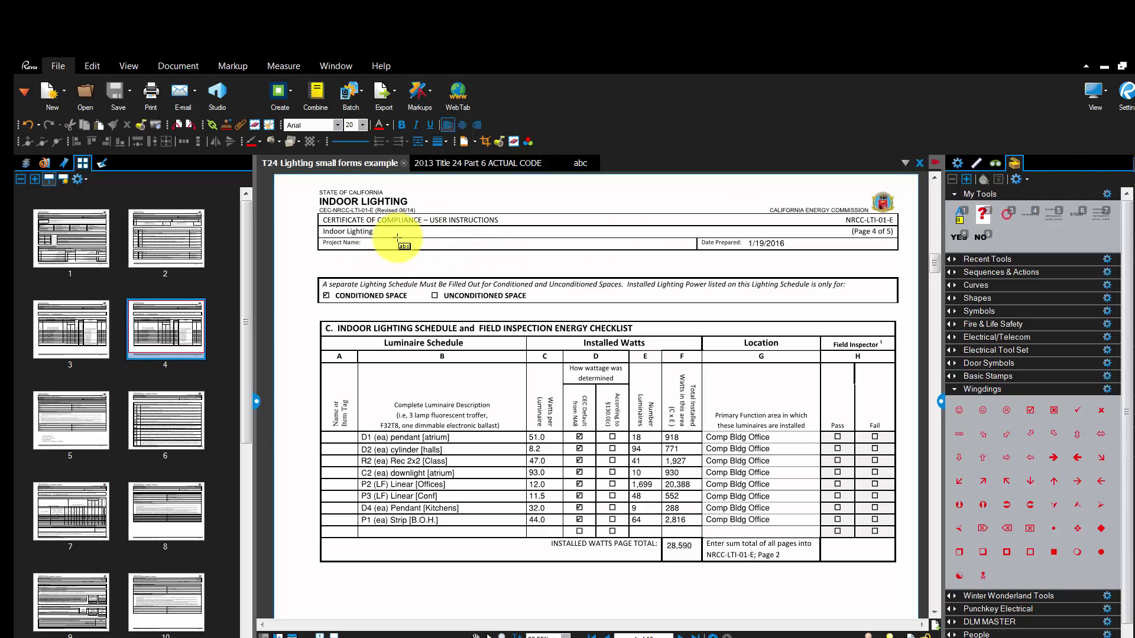
click(366, 237)
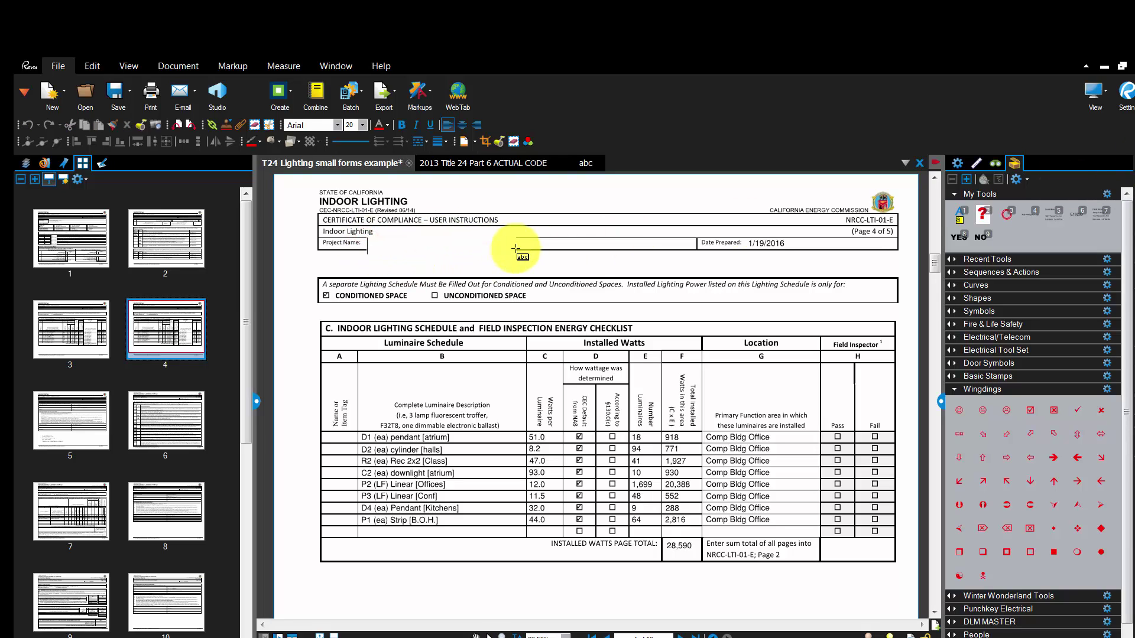
text(ABC Project)
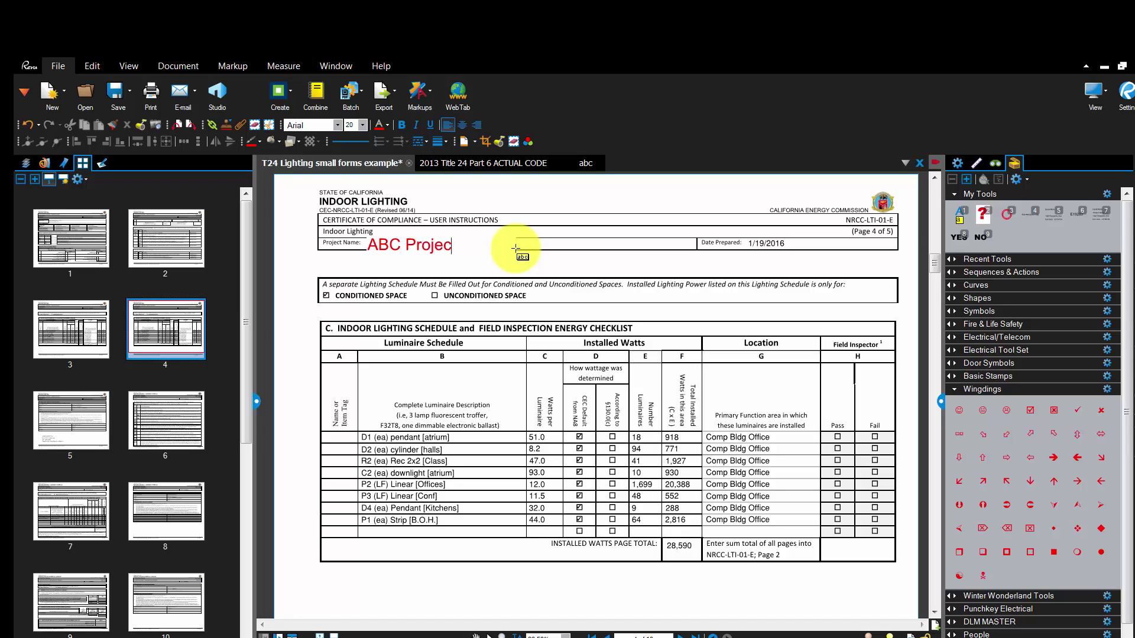
Make the ABC Project text black at font size 12
click(437, 244)
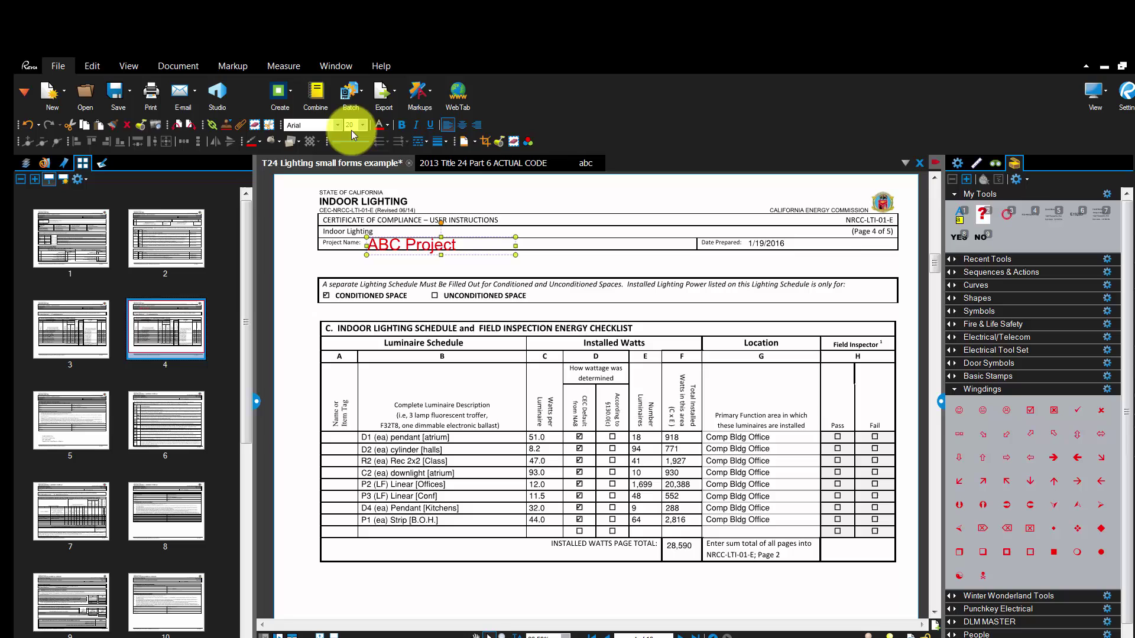
click(386, 125)
click(382, 144)
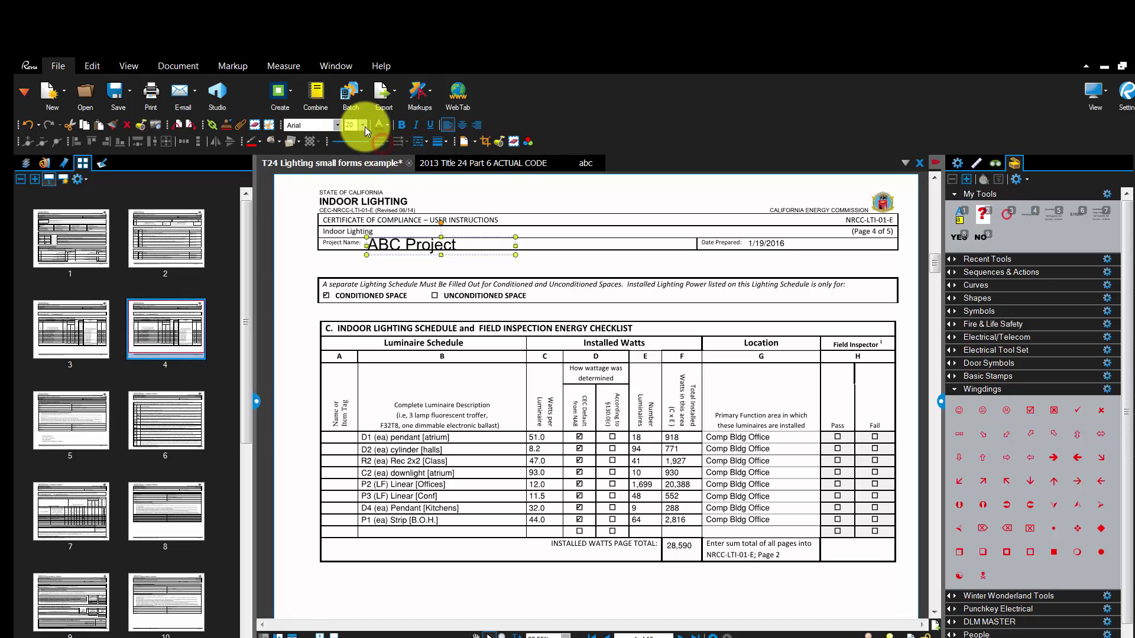
click(362, 125)
click(354, 227)
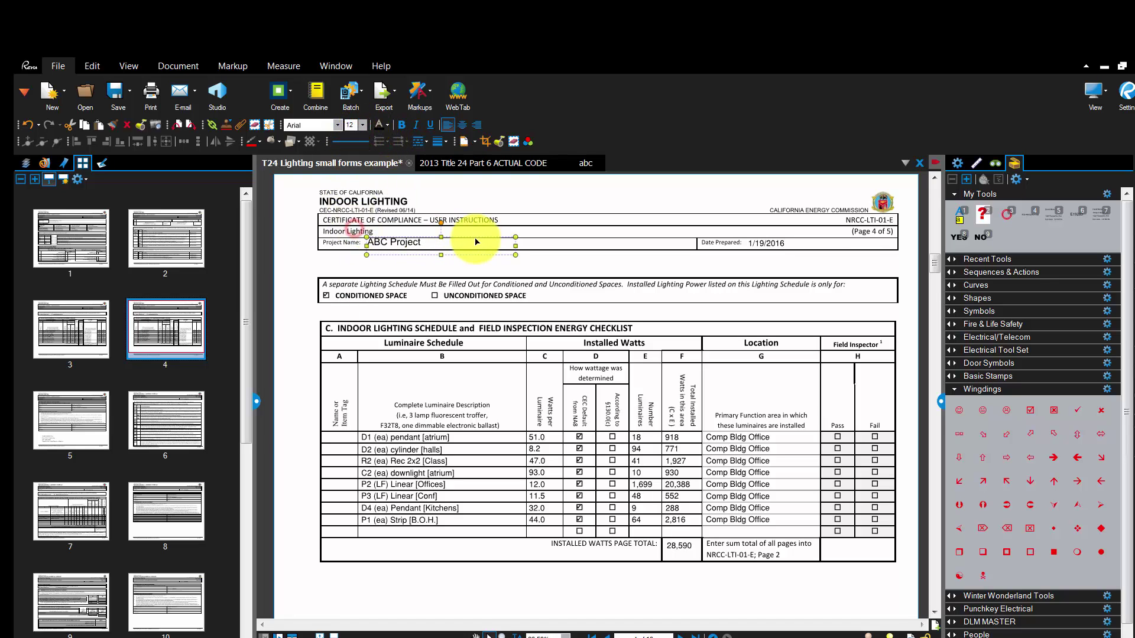
Apply the project name box to all pages and confirm it on pages 6 and 4
right_click(423, 243)
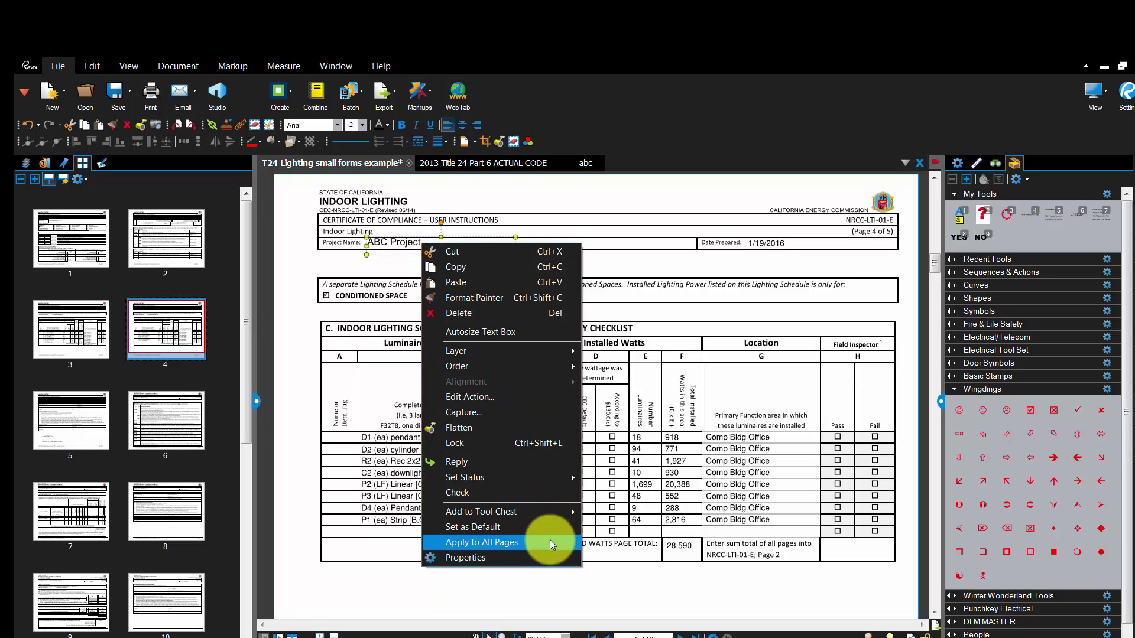
click(549, 541)
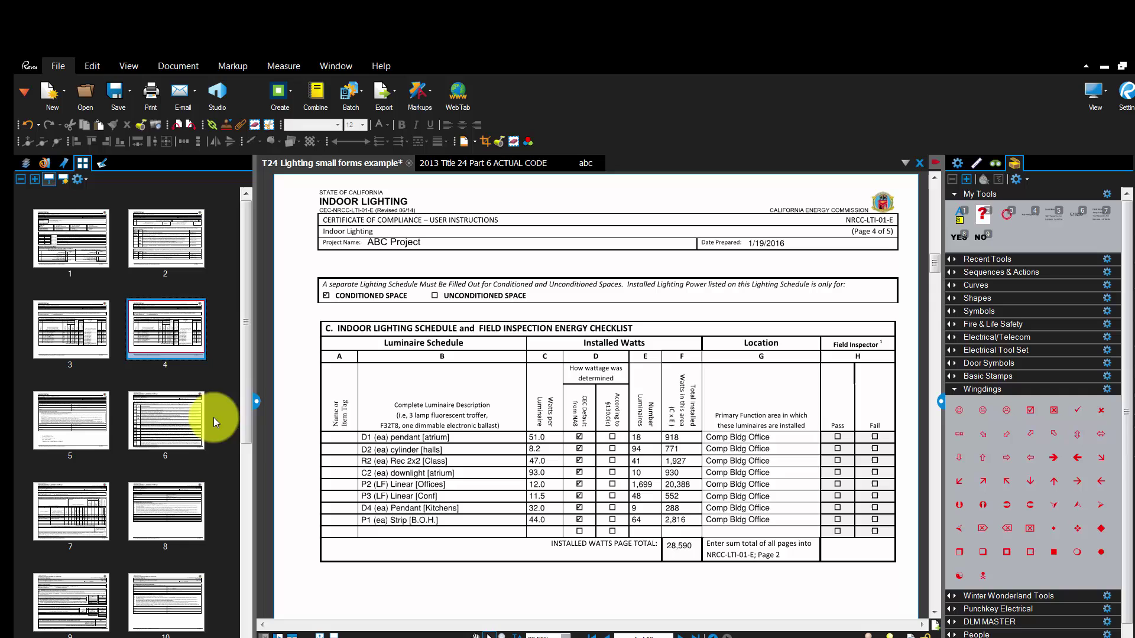
click(157, 415)
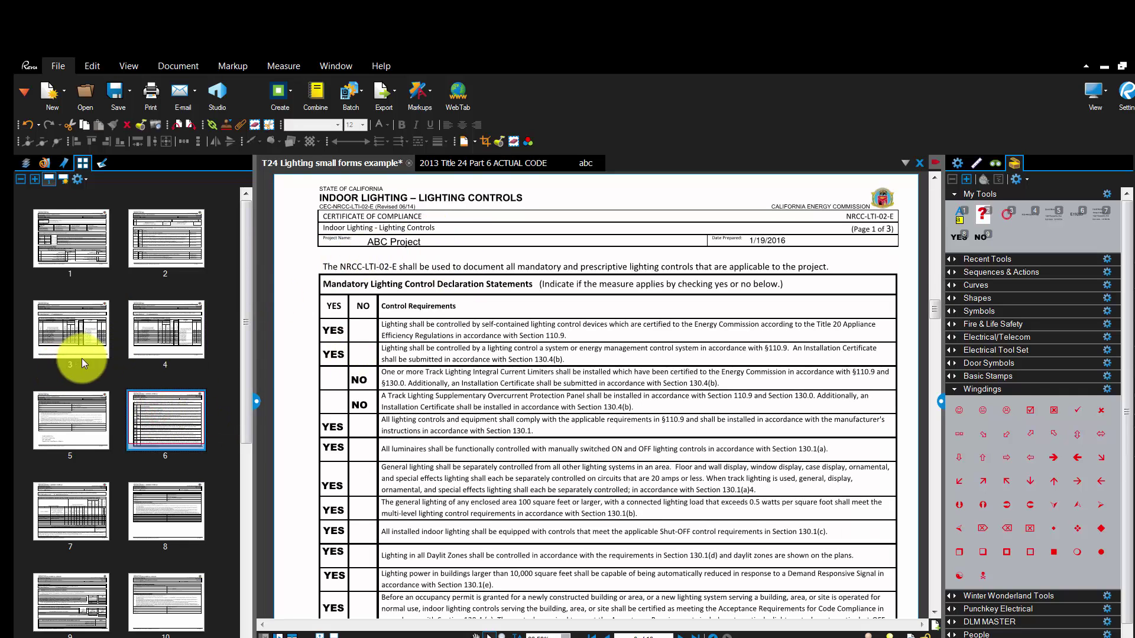
click(142, 335)
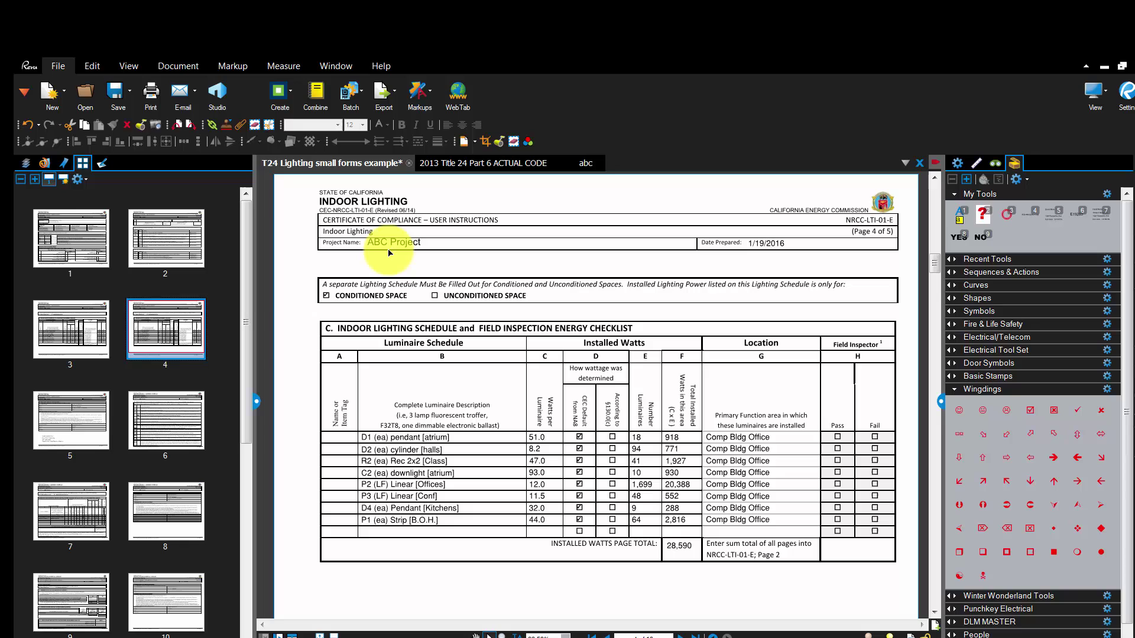
On page 5, select the four-line address block below the declaration tables
click(49, 426)
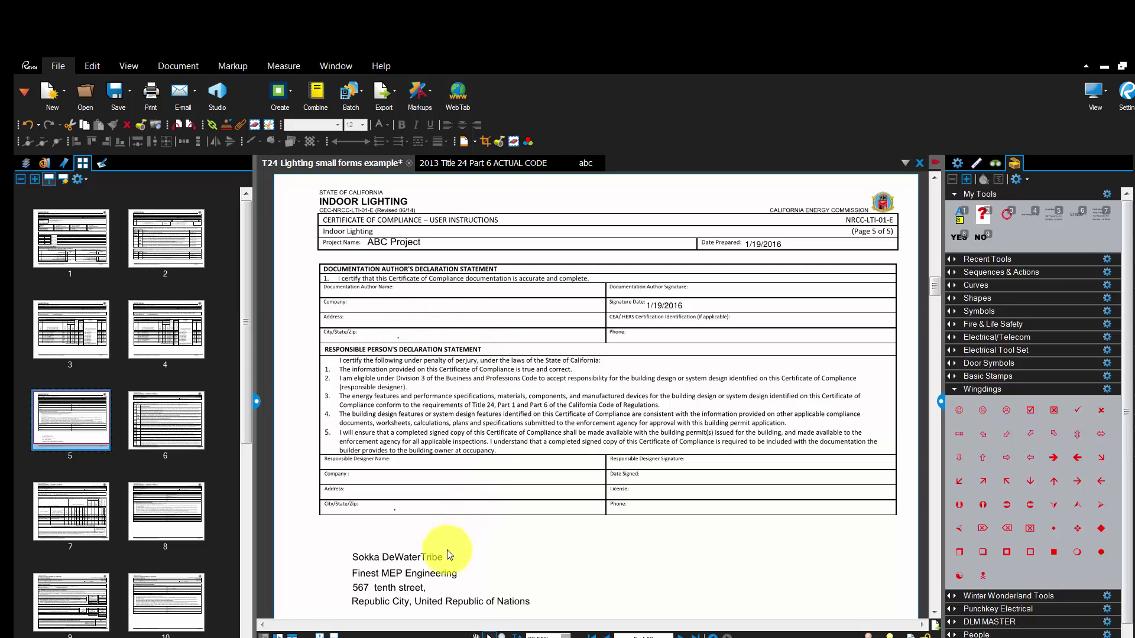
drag(325, 534, 520, 553)
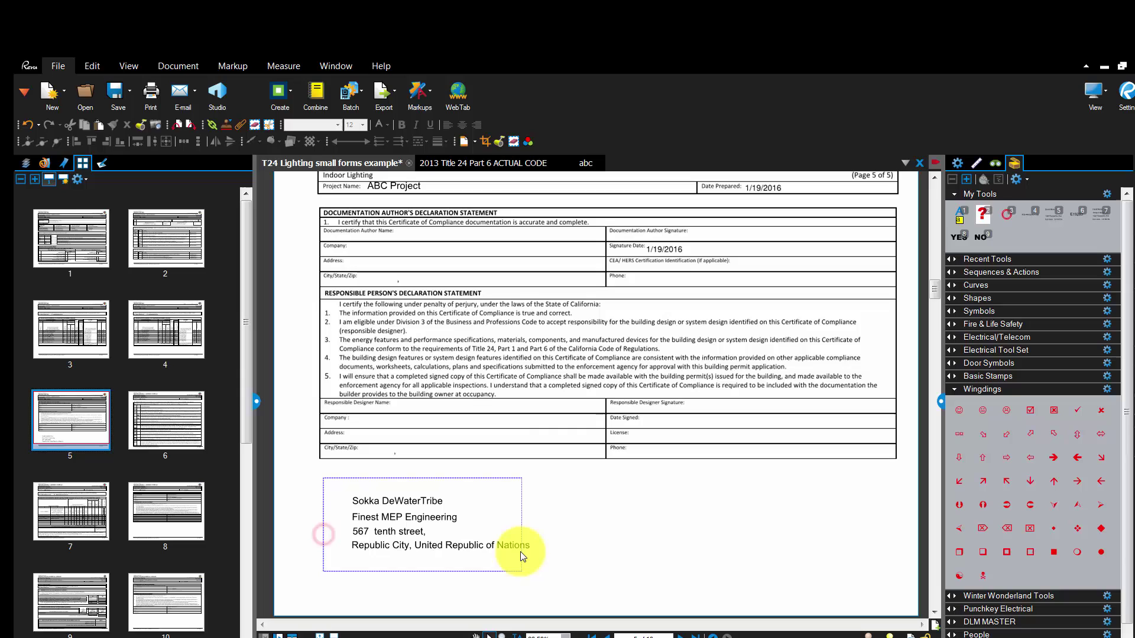
click(400, 505)
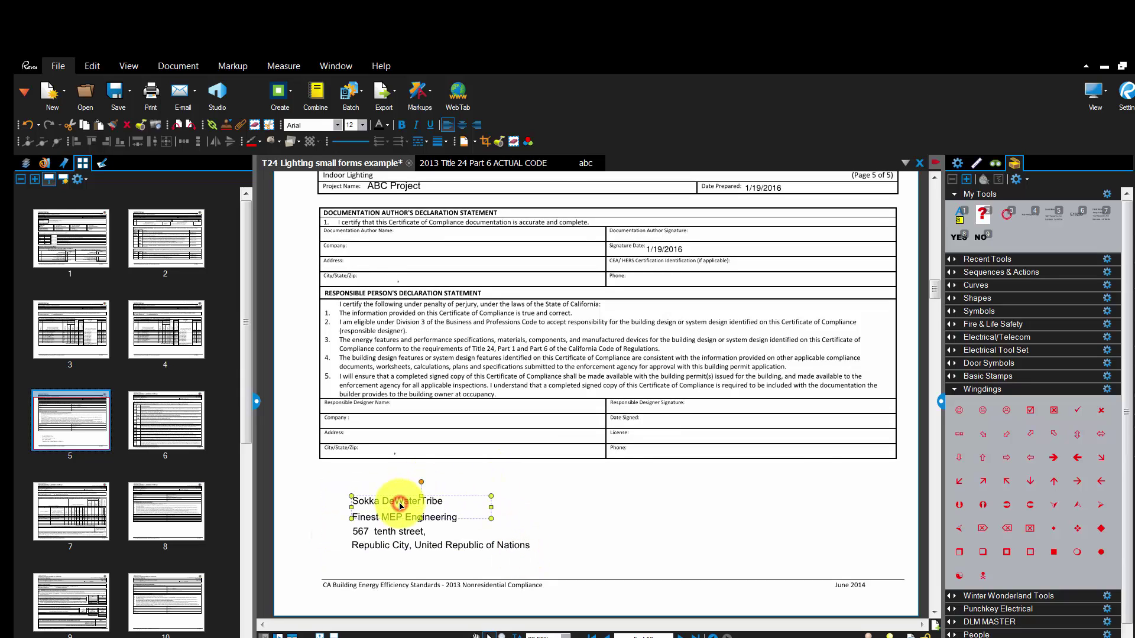
click(385, 532)
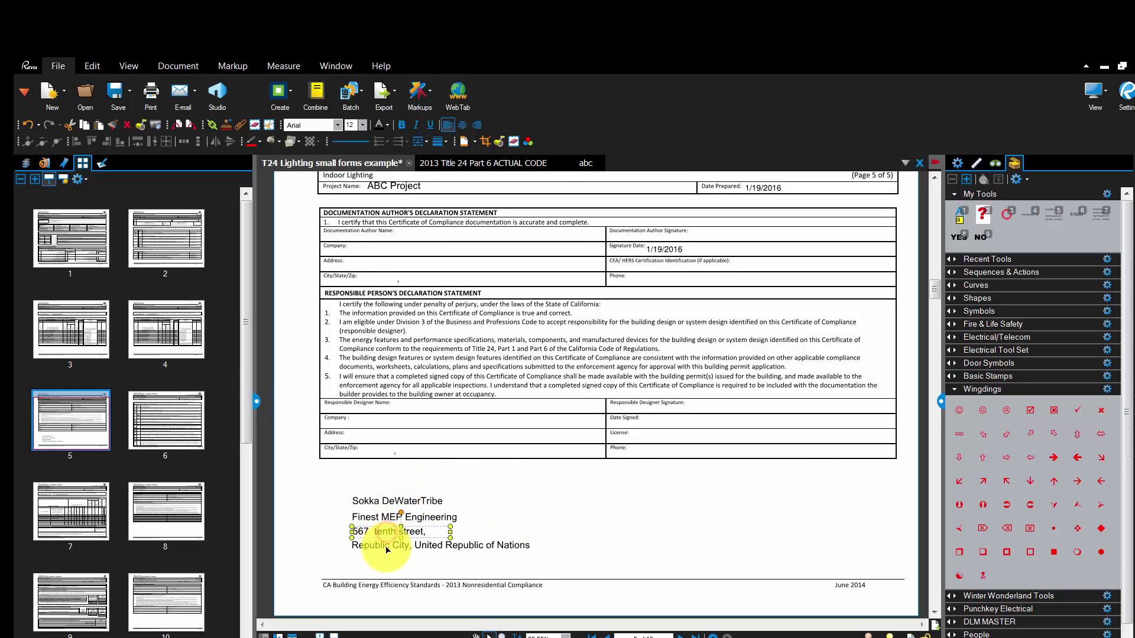
click(387, 548)
click(383, 519)
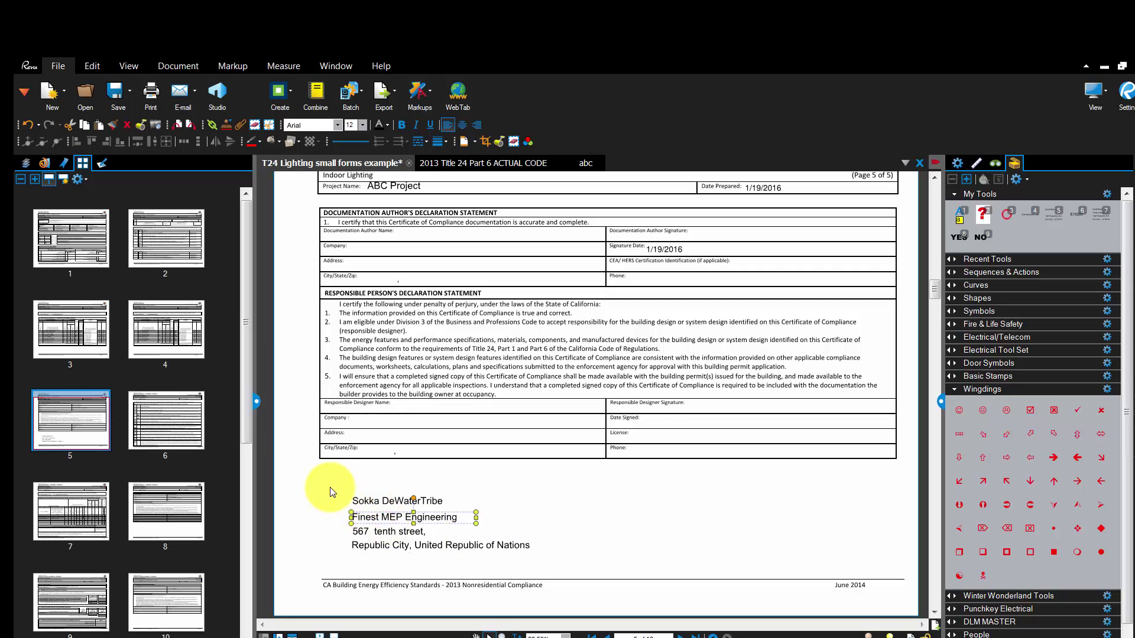
drag(322, 472, 600, 577)
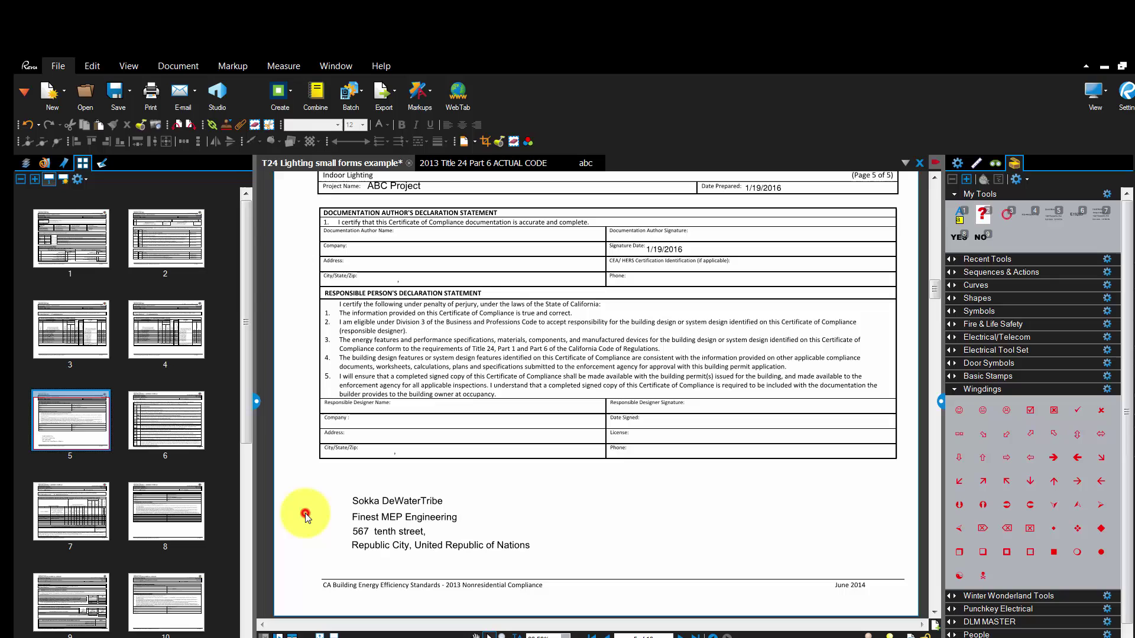
click(156, 123)
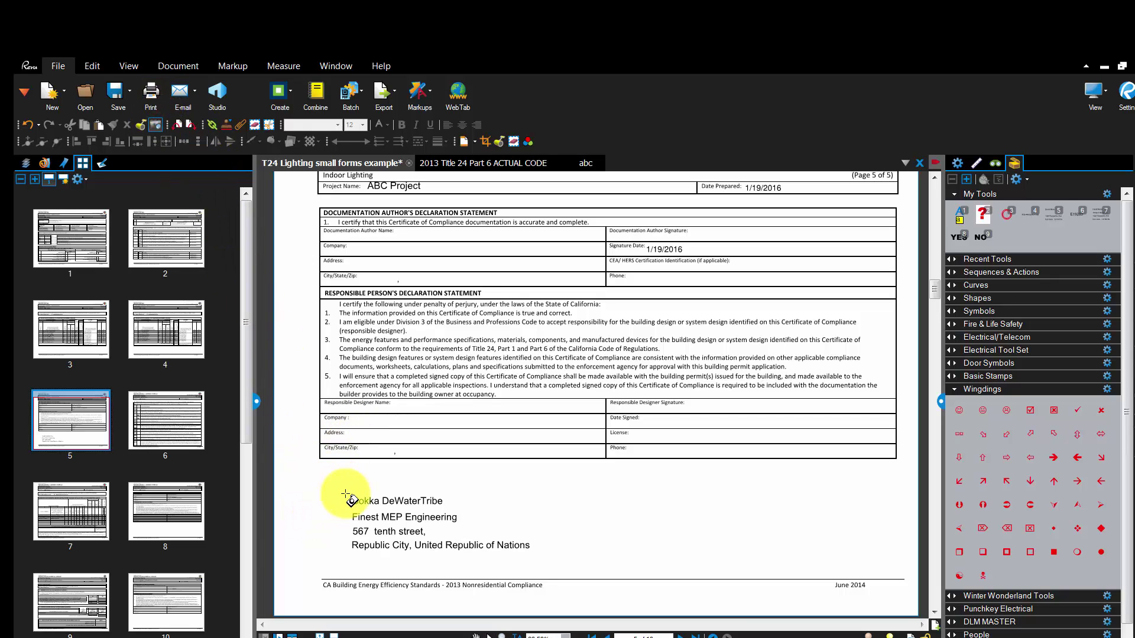
Snapshot the address block and paste a copy onto page 5
drag(348, 493, 538, 554)
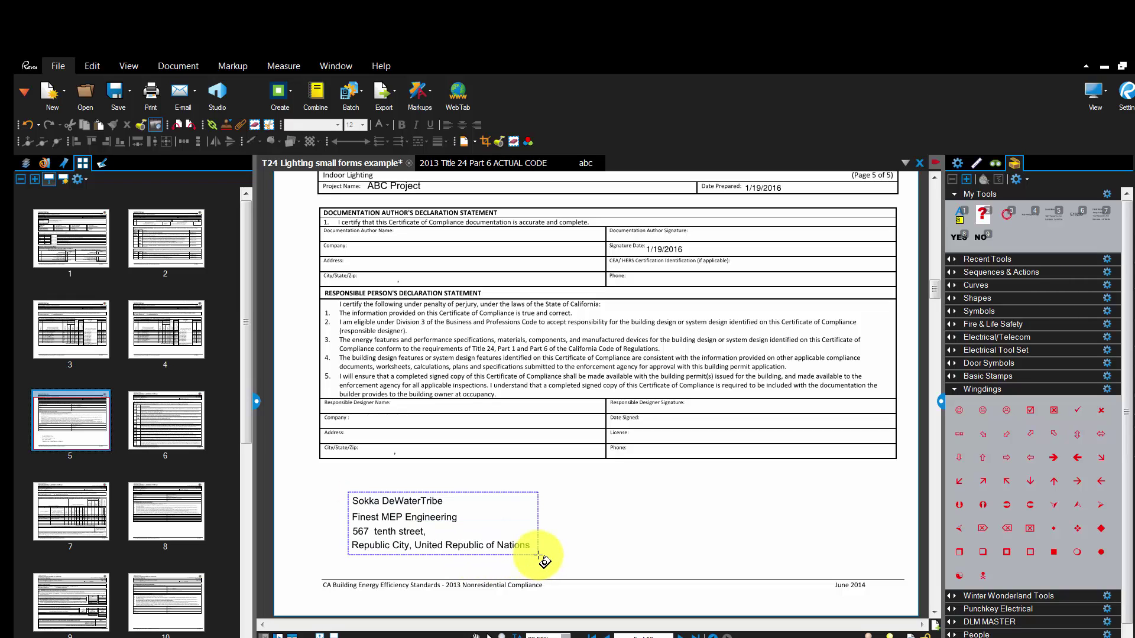
key(Escape)
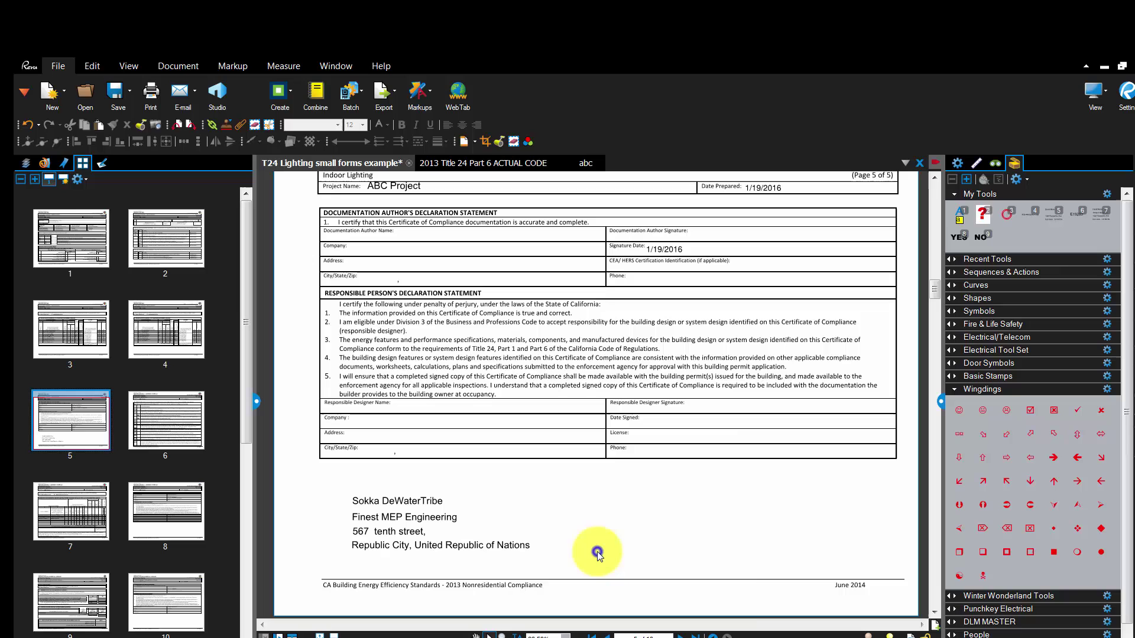
right_click(597, 552)
click(649, 484)
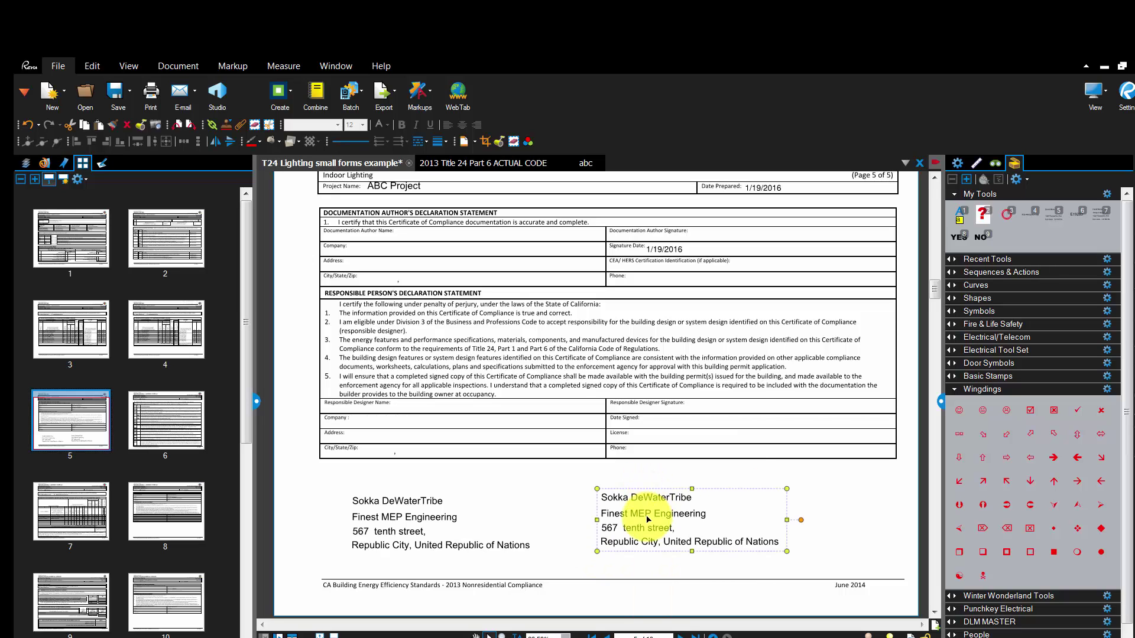
drag(649, 486, 642, 503)
Add the pasted address snapshot to the My Tools chest as a reusable tool
right_click(639, 535)
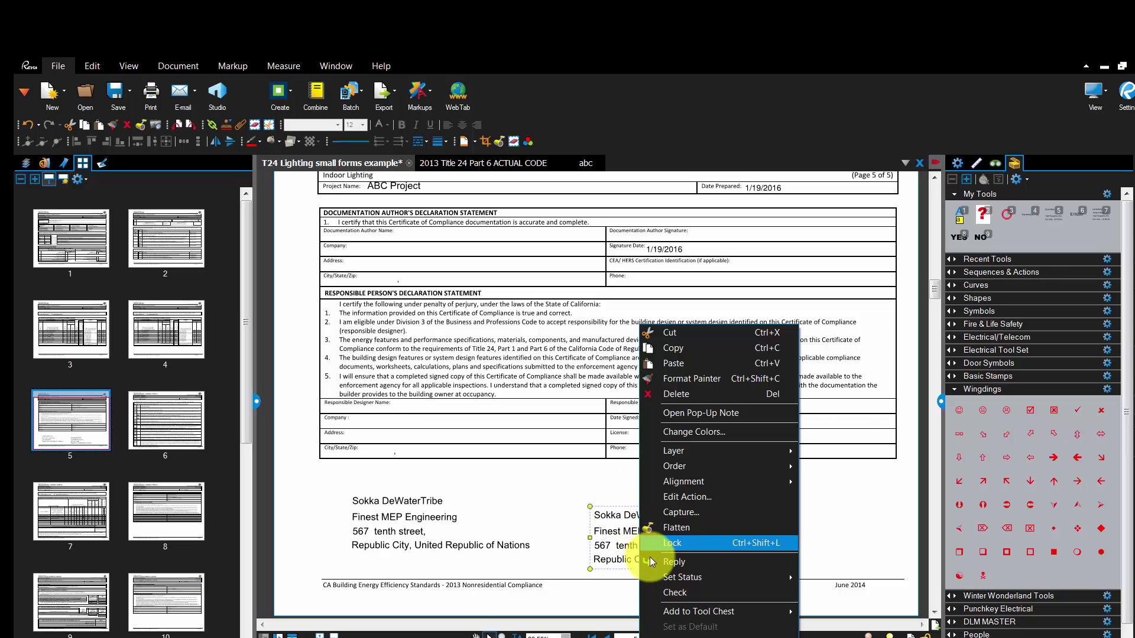
mouse_move(709, 612)
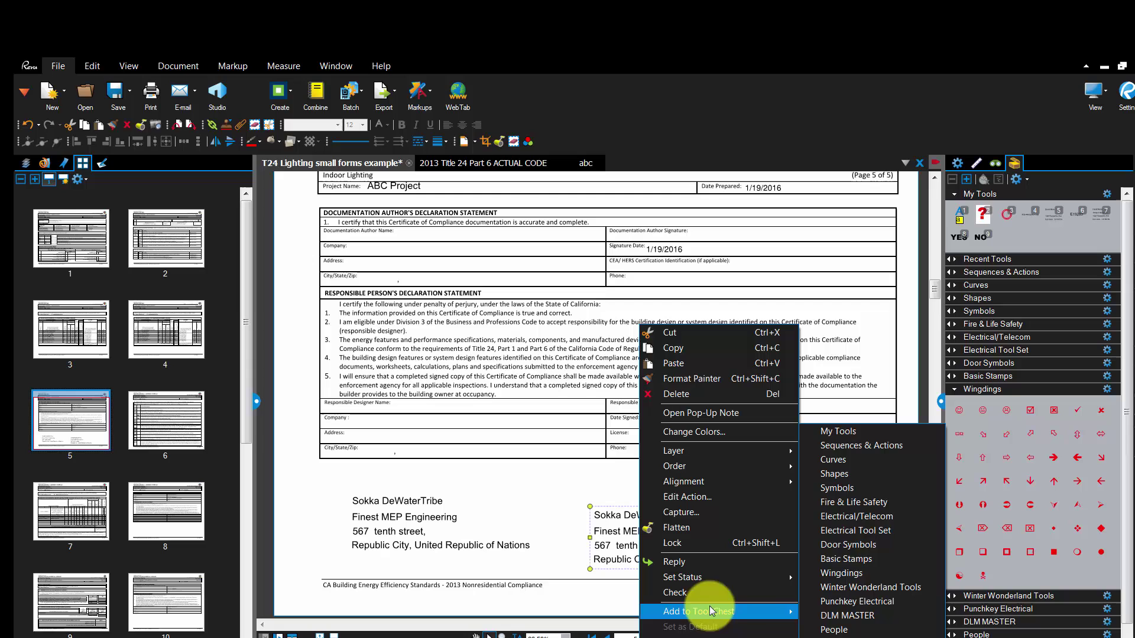
click(911, 432)
click(1007, 238)
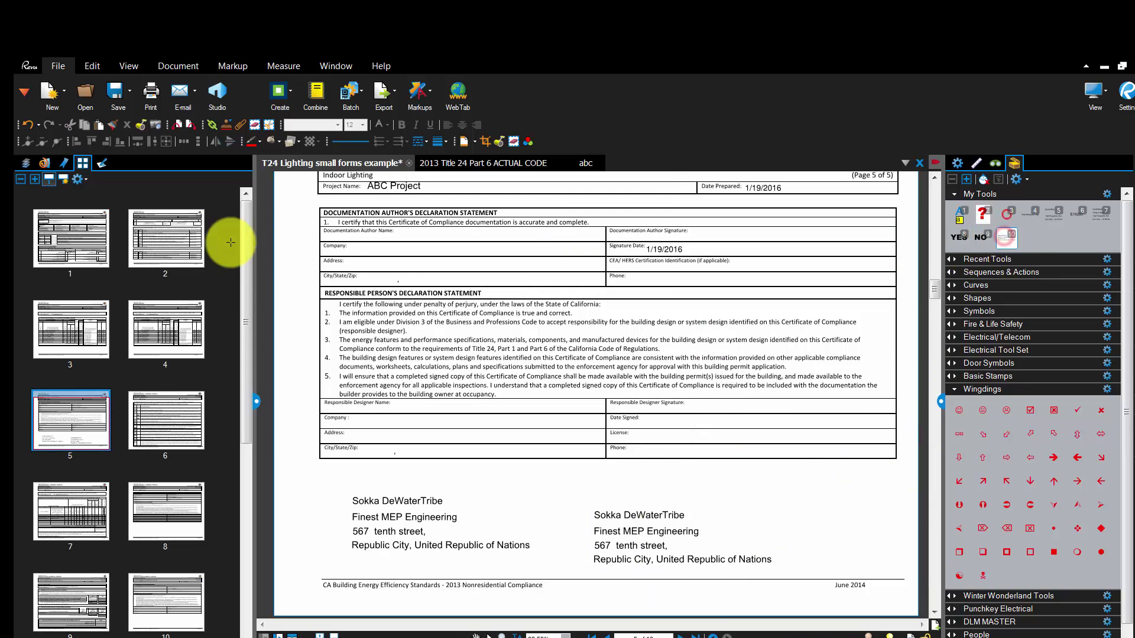
Stamp the address into the Documentation Author fields and delete the loose copies below
click(395, 288)
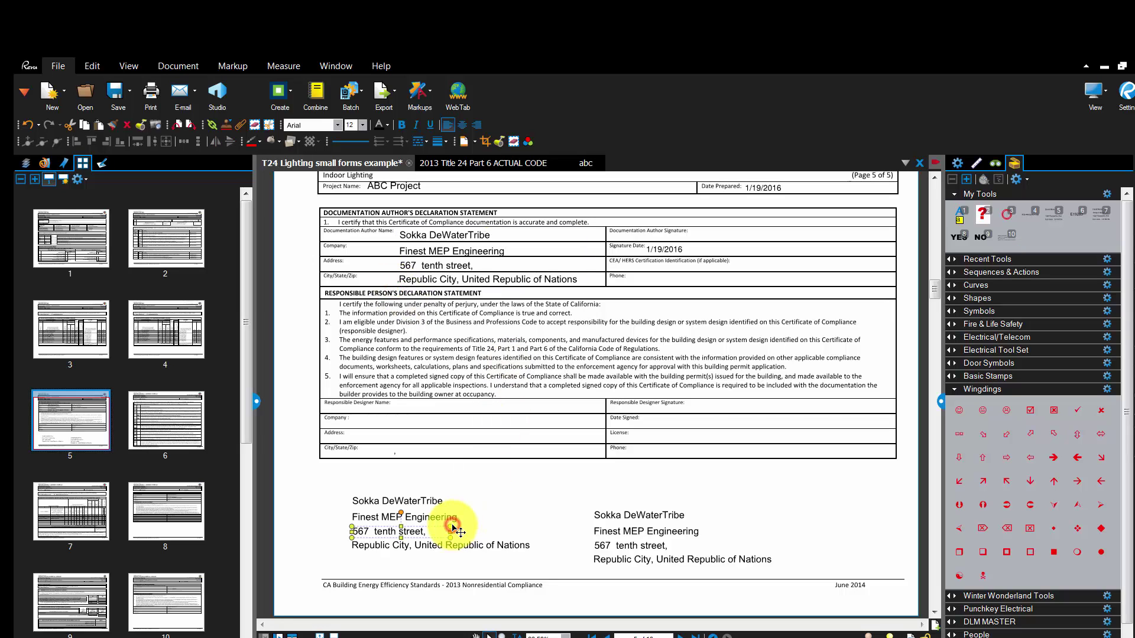
click(357, 482)
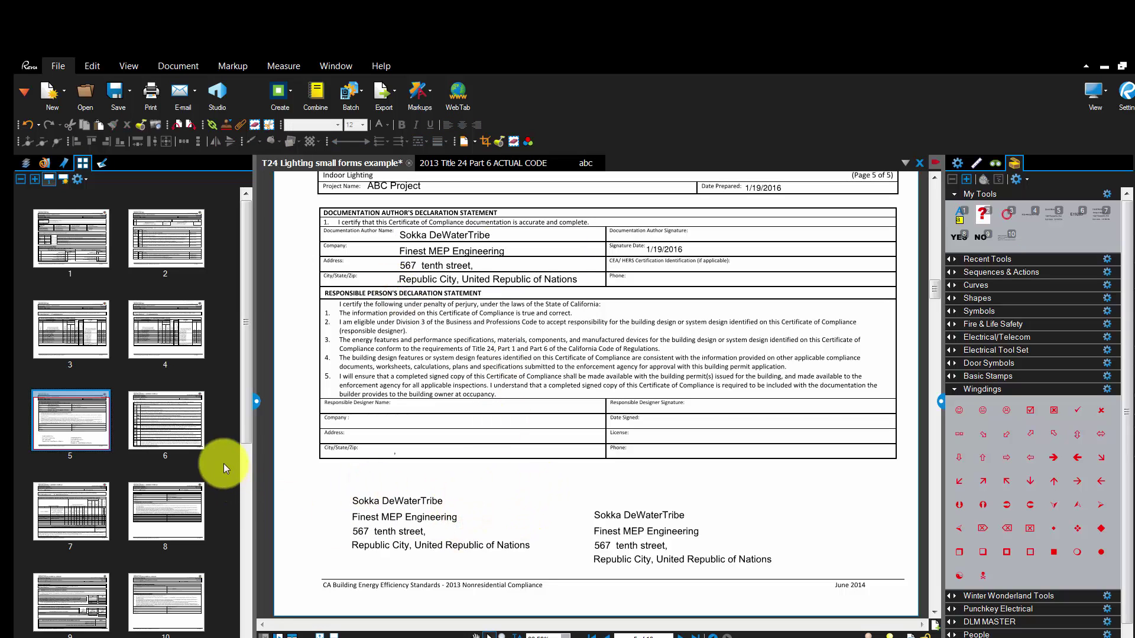
drag(328, 472, 835, 585)
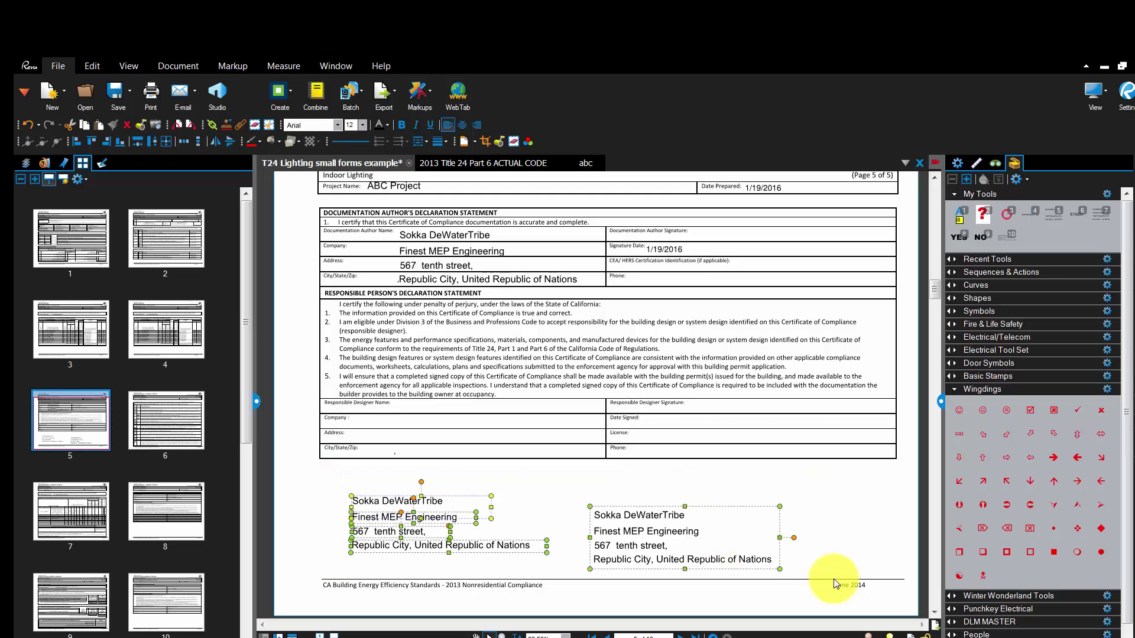
key(Delete)
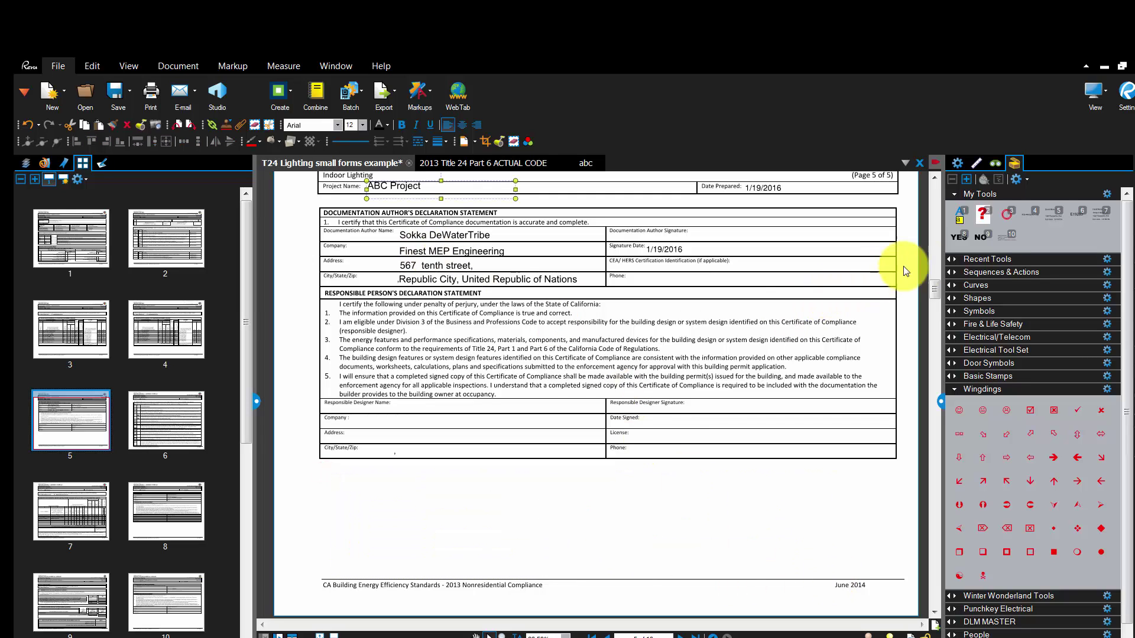
Stamp the saved address block onto the Responsible Designer fields
click(1007, 241)
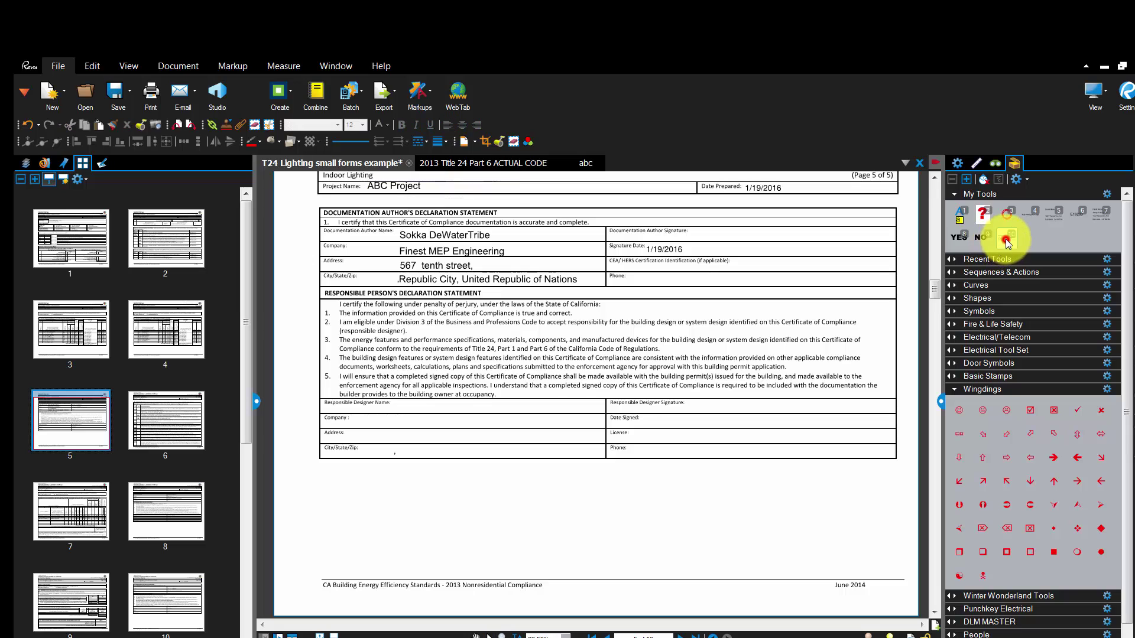
click(399, 460)
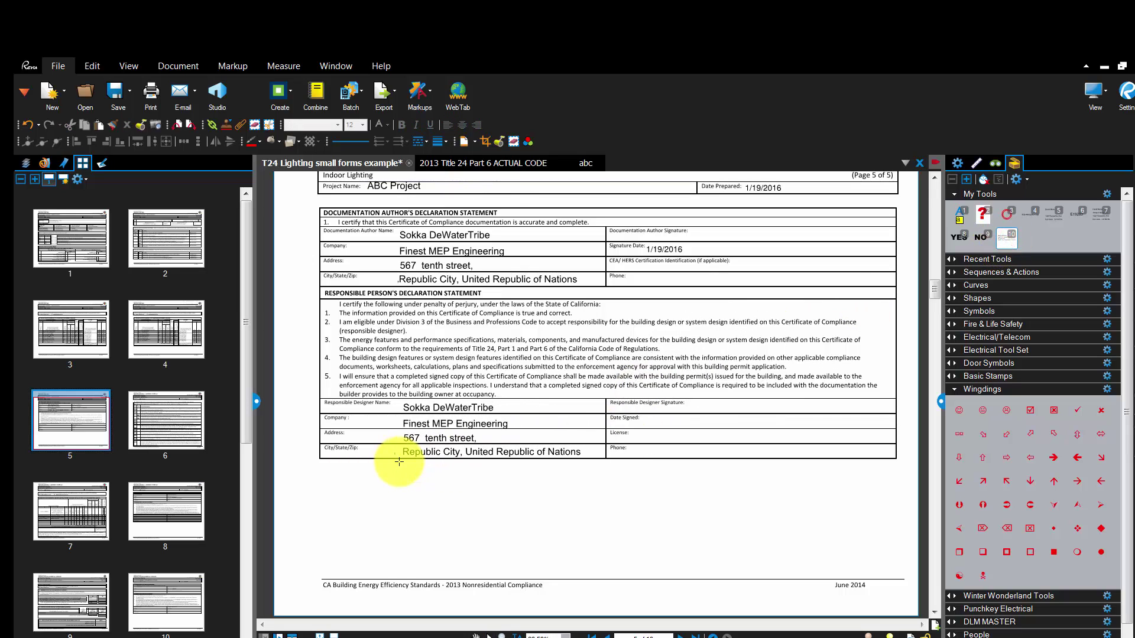
click(565, 516)
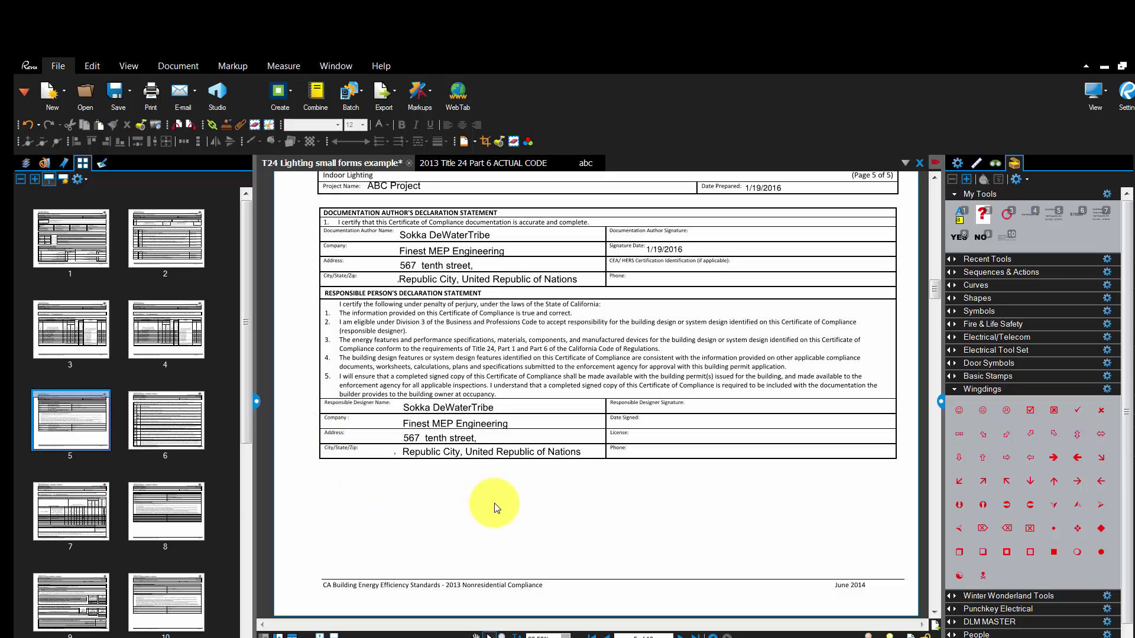
Display page 6 with the Mandatory Lighting Control Declaration Statements
click(151, 435)
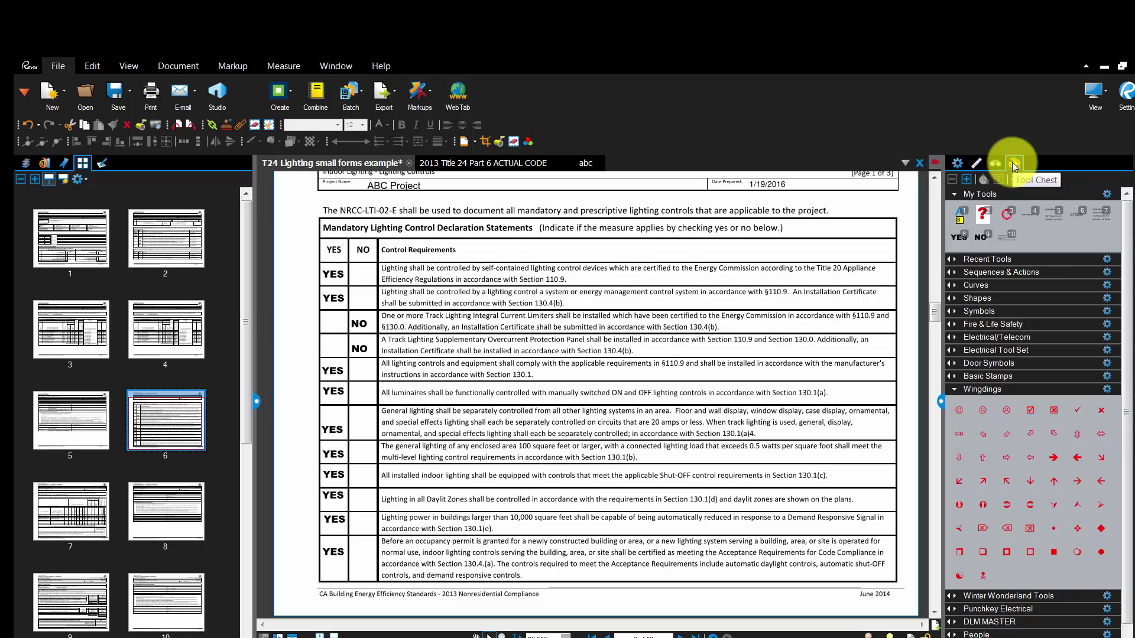
Review page 7's lighting control schedule, then switch to the Excel spark-notes workbook
click(71, 512)
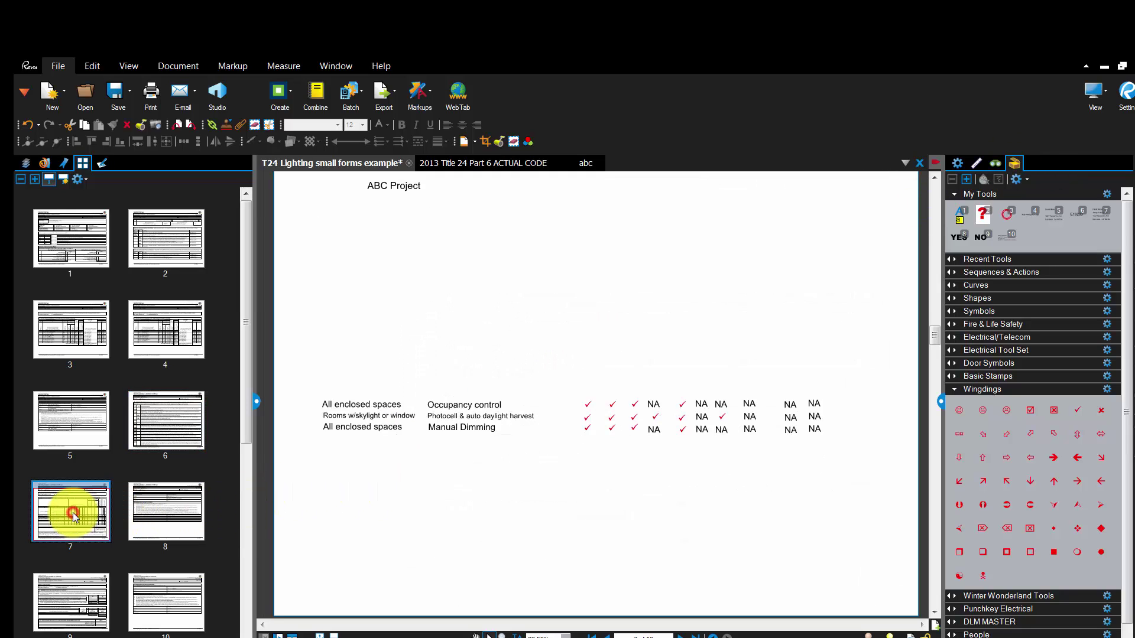
scroll(449, 295, up, 1)
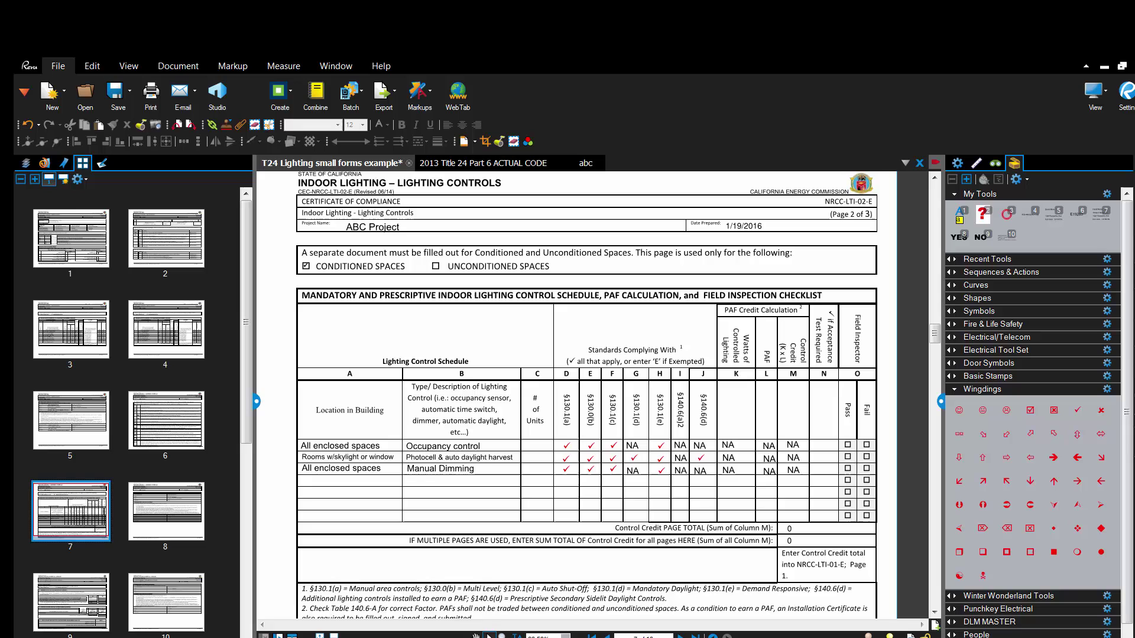
click(233, 628)
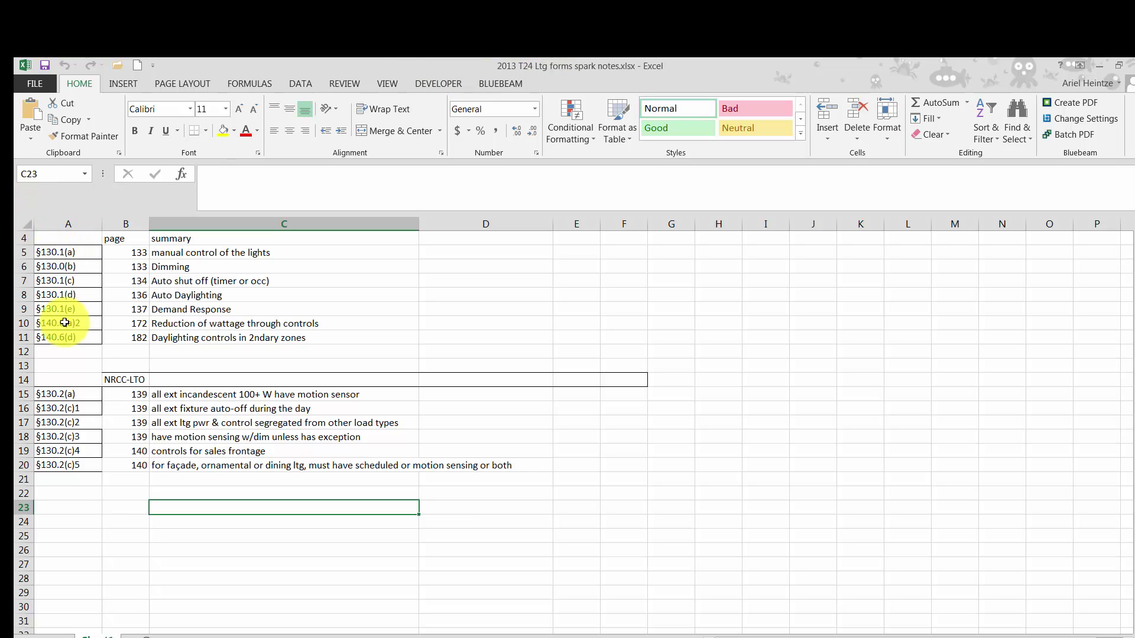
Shrink the Excel notes window and place it over the PDF so rows 4–11 show
click(1121, 65)
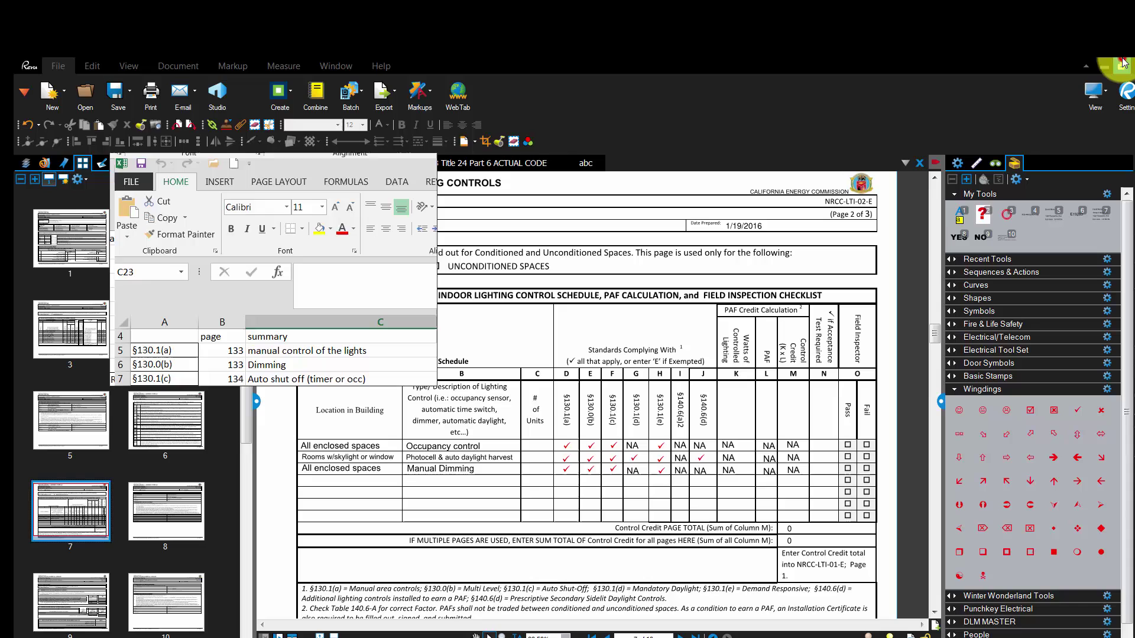
drag(320, 158, 268, 87)
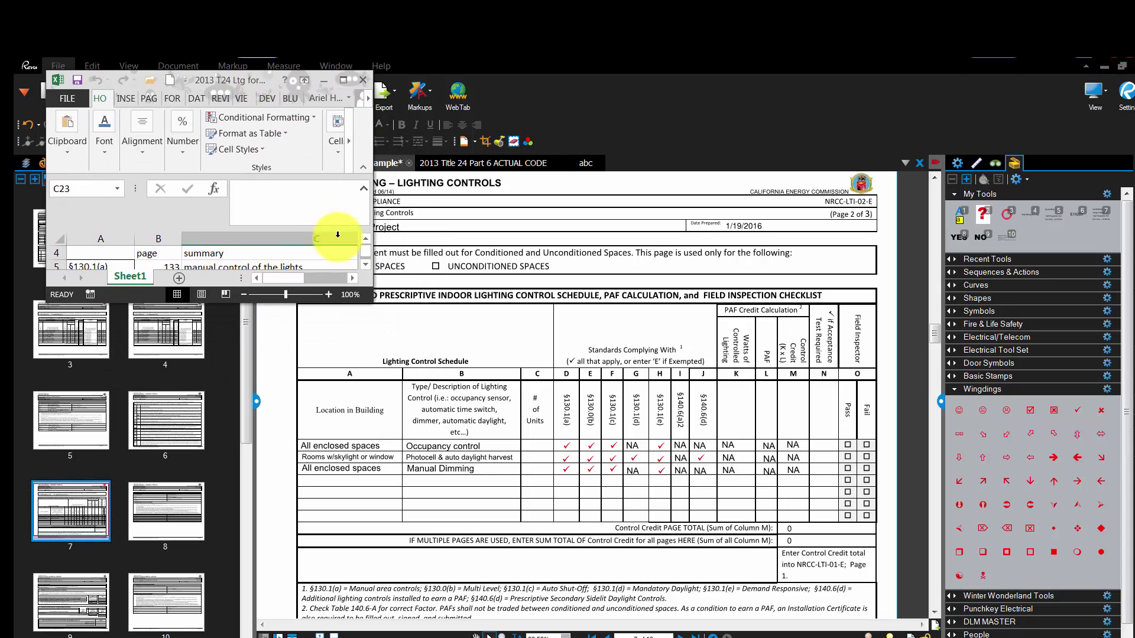
drag(372, 302, 454, 406)
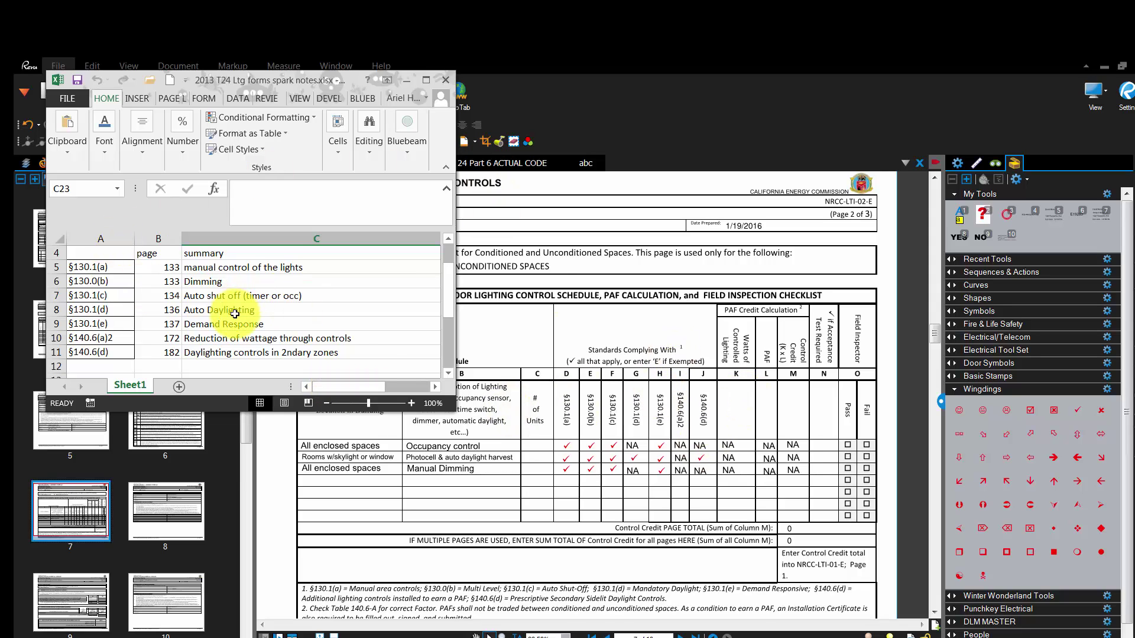
Select the §130.1(a) note, then bring up the 2013 Title 24 Part 6 code PDF in Revu
click(96, 263)
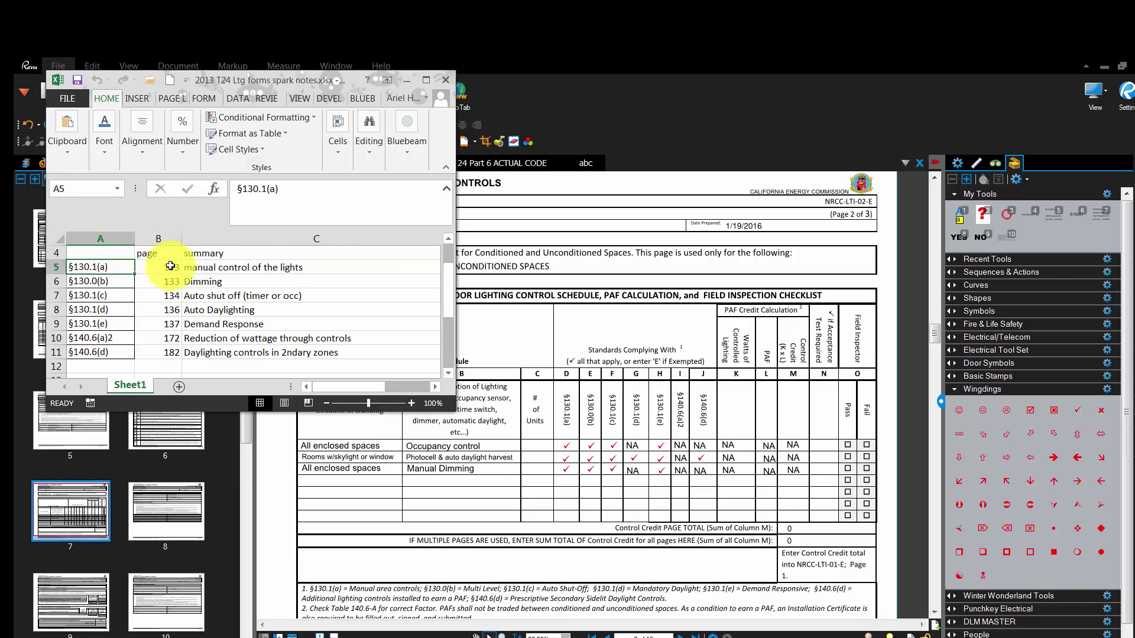
click(509, 136)
click(487, 163)
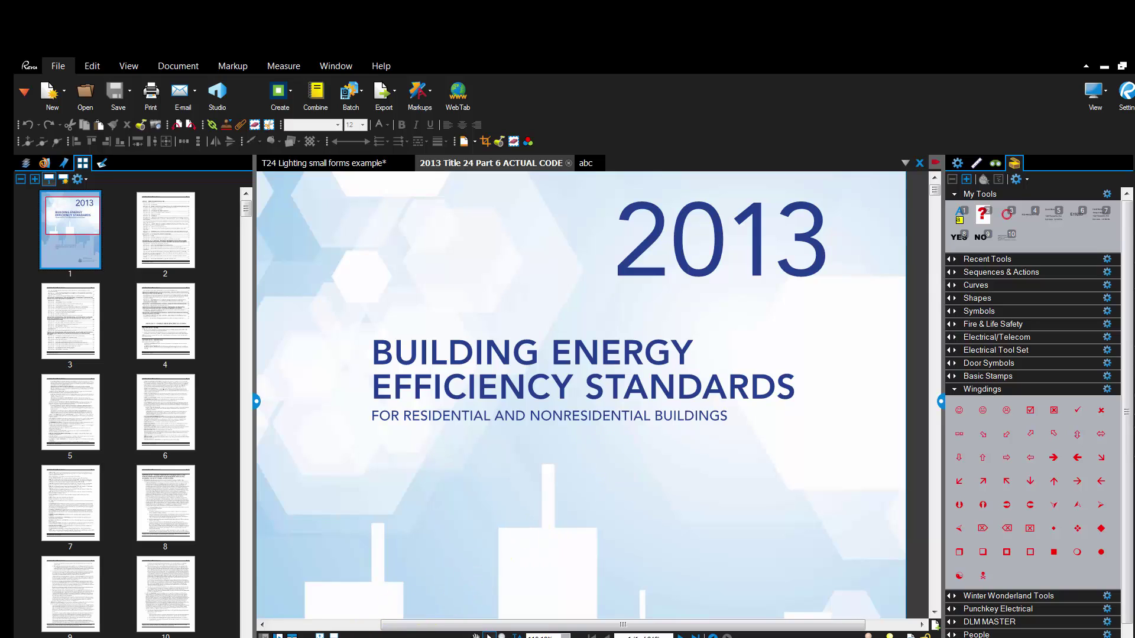
Glance at the Excel notes, then return Revu to the T24 Lighting small forms example
click(300, 620)
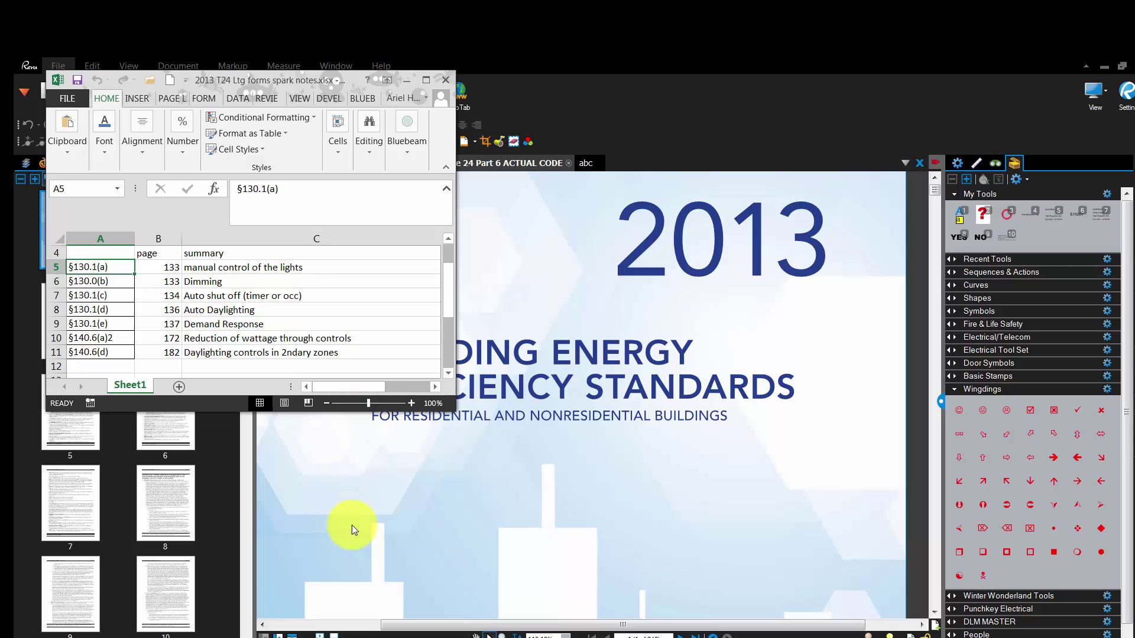
click(592, 238)
click(368, 161)
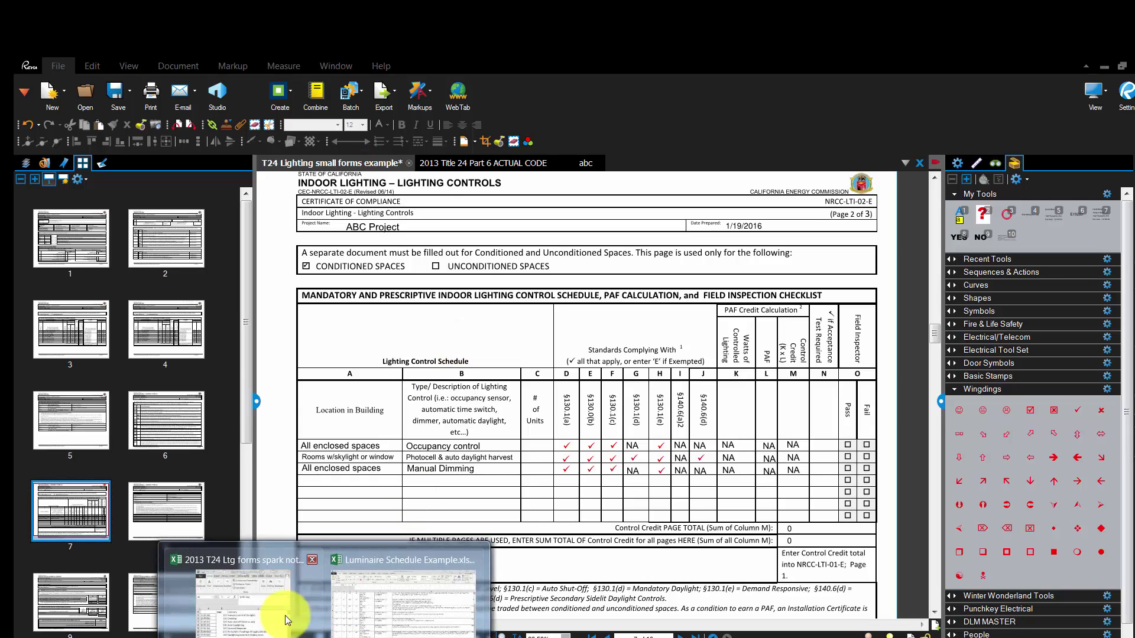
Bring the Excel notes forward and review the §130.0(b) section and its Dimming summary
click(285, 615)
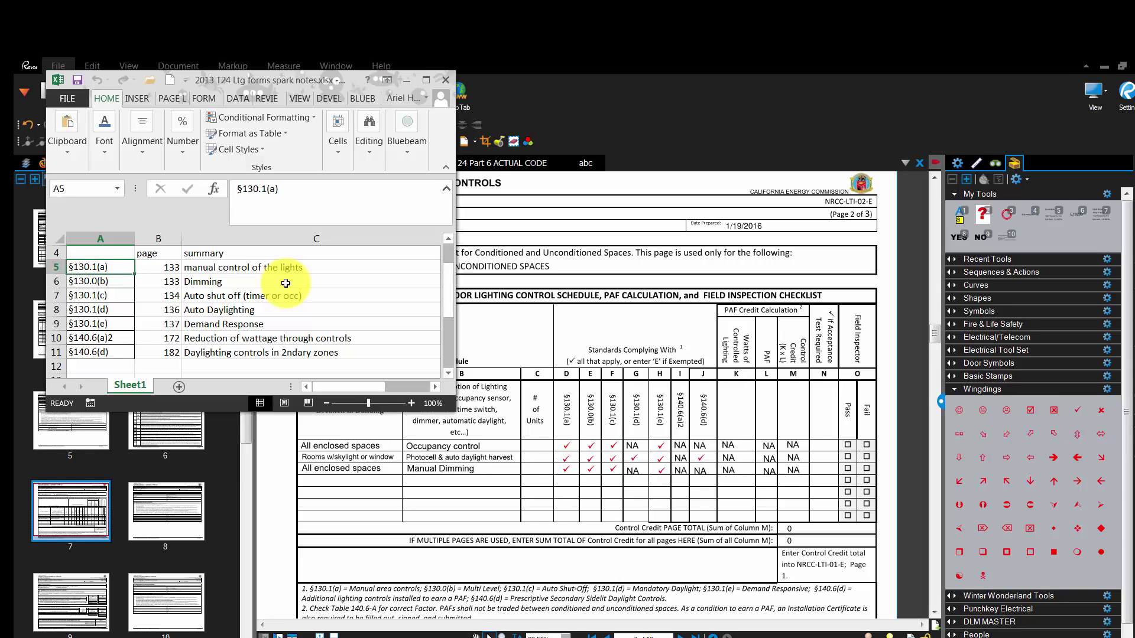
click(105, 282)
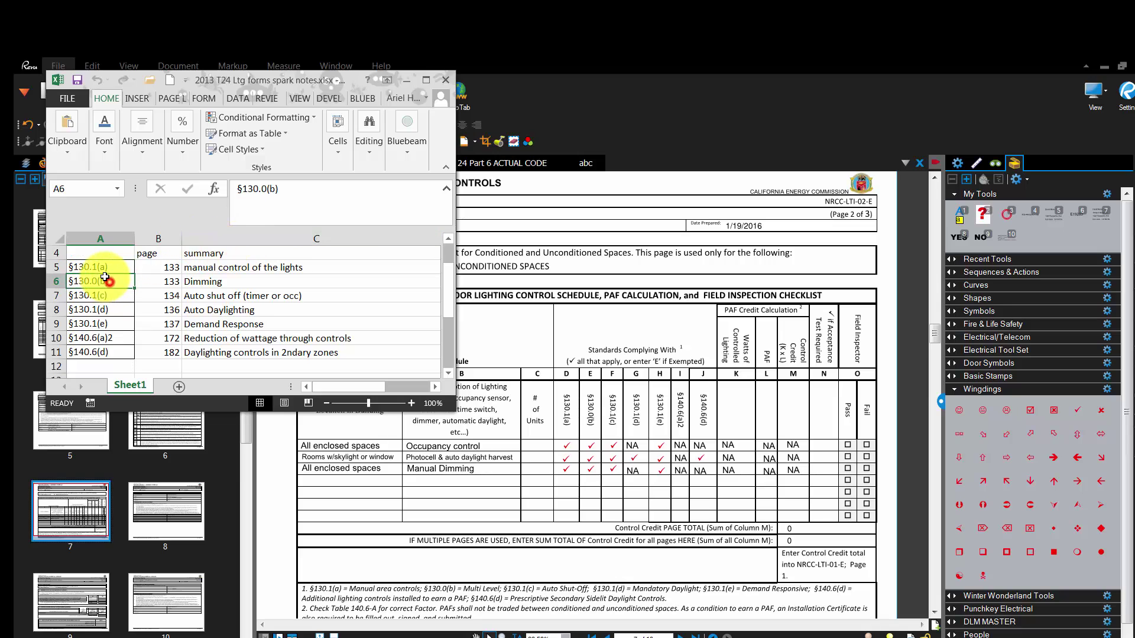
click(209, 283)
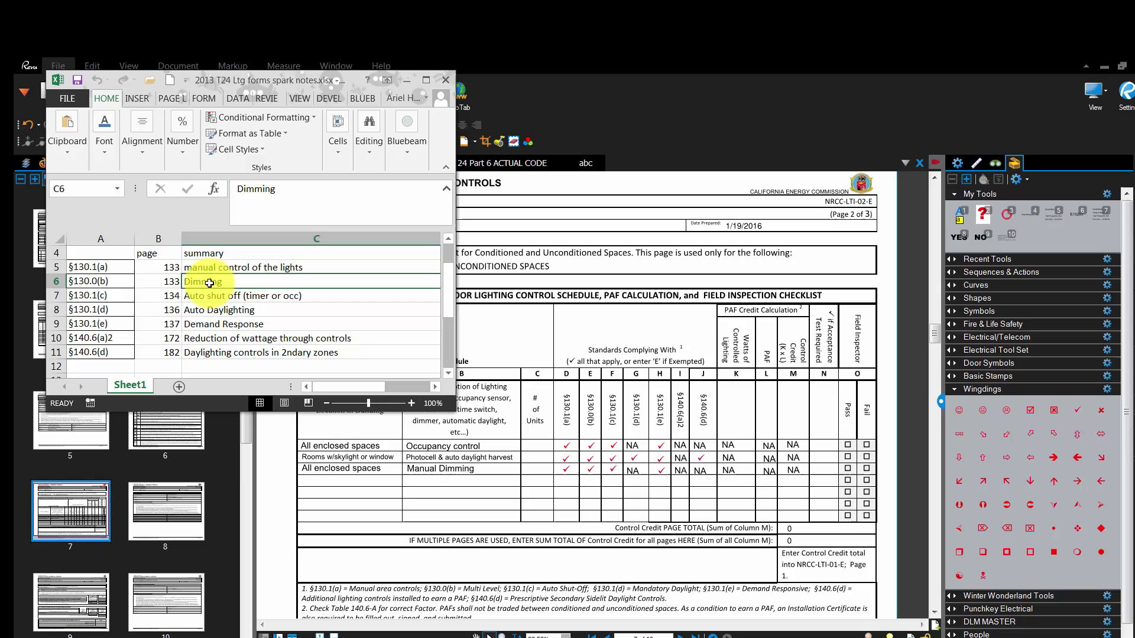
click(111, 279)
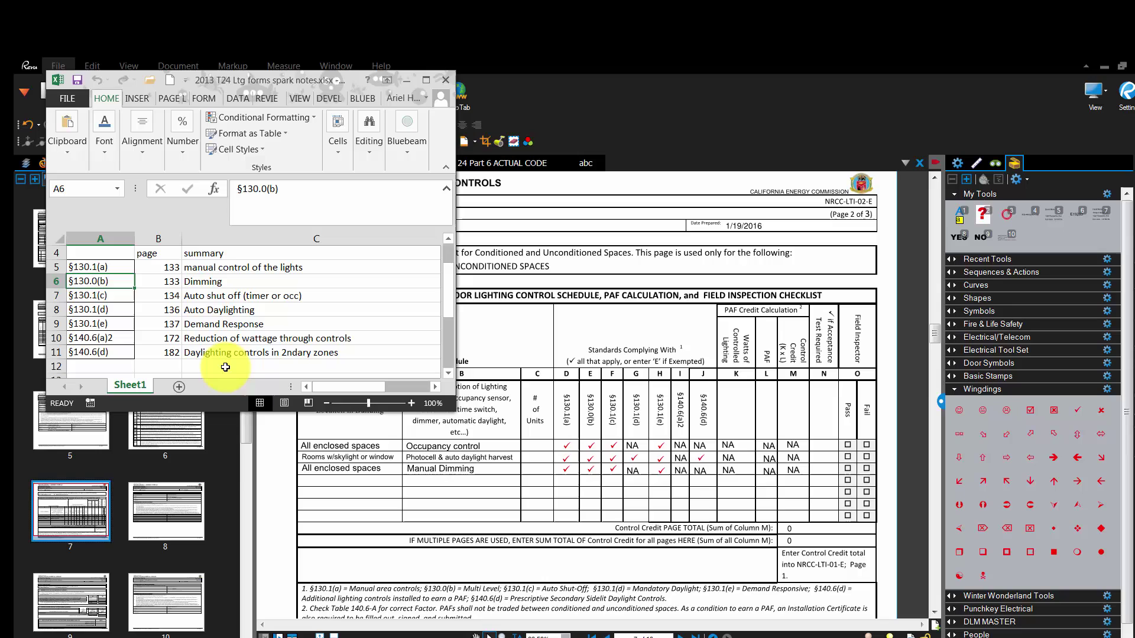
key(Down)
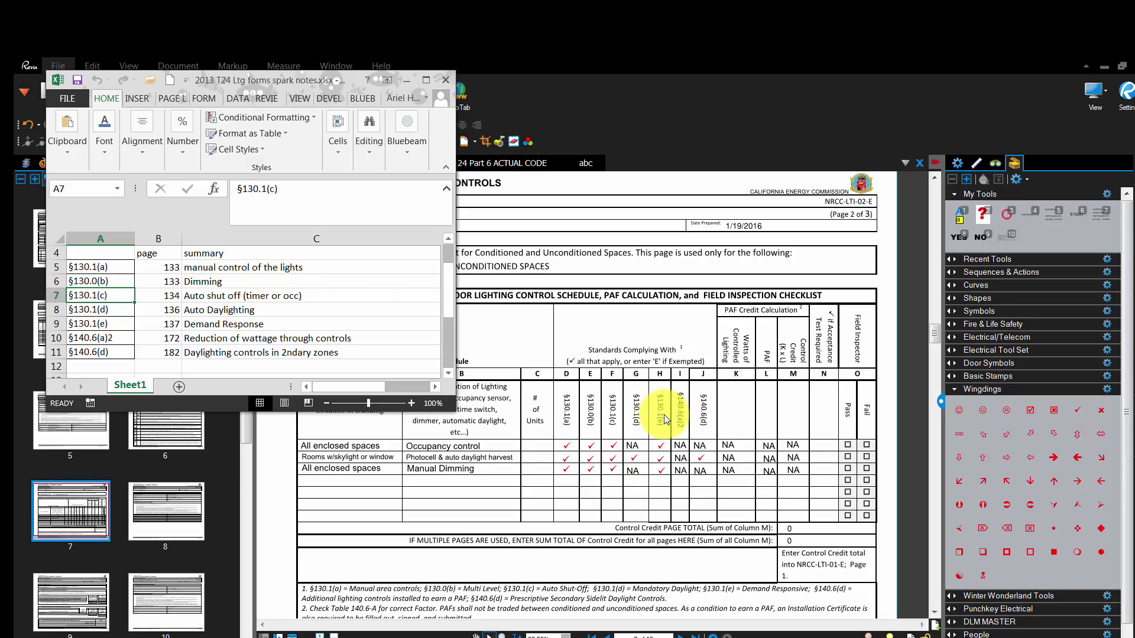
click(112, 312)
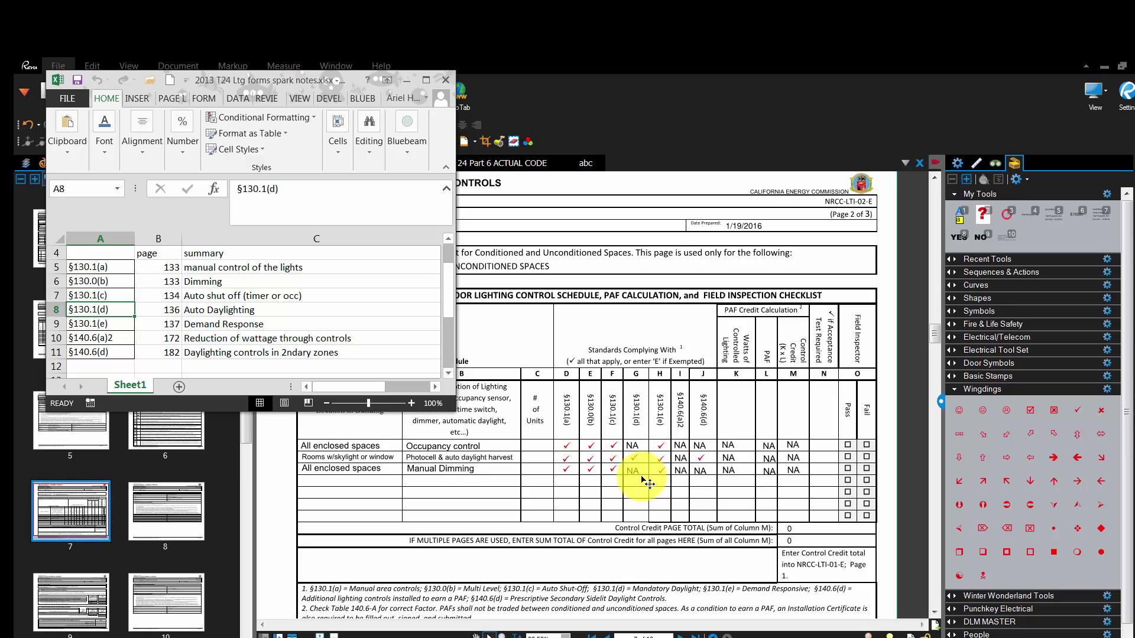
click(118, 325)
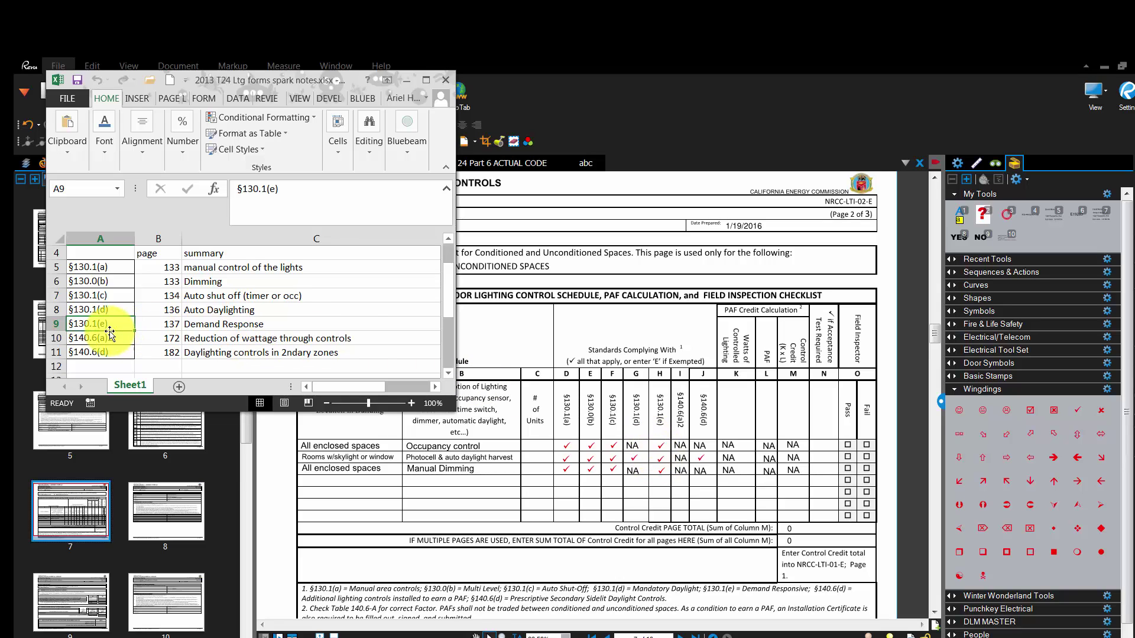
Review the §140.6(a)2 row and §140.6(d) daylighting note, then show page 8's declaration statements in Revu
drag(99, 336, 282, 338)
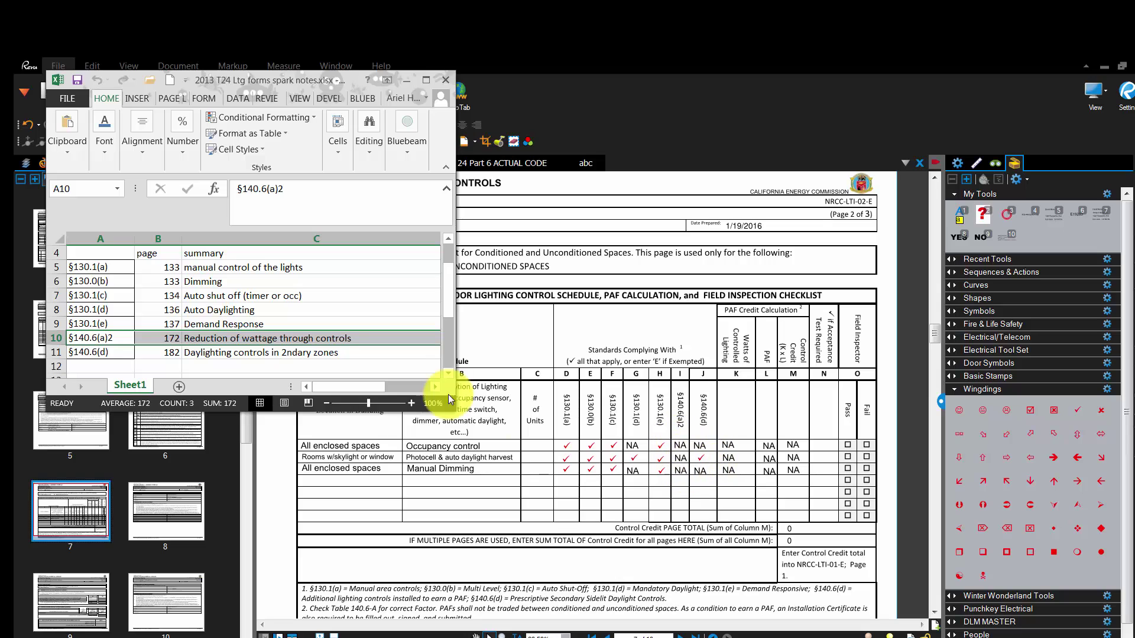
click(312, 353)
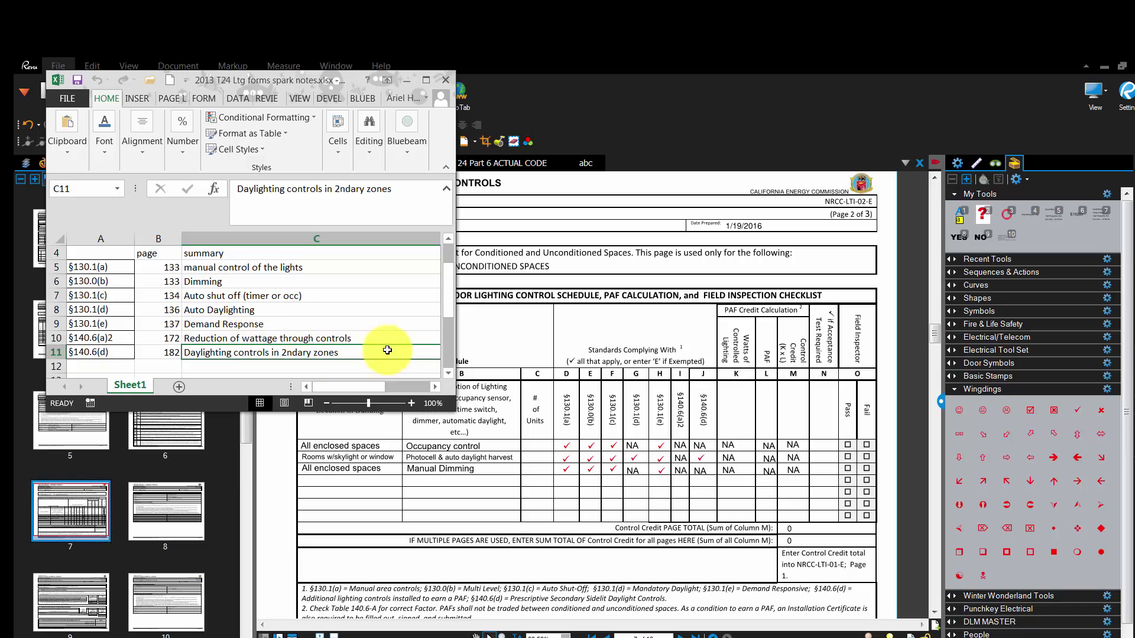
click(500, 338)
click(169, 507)
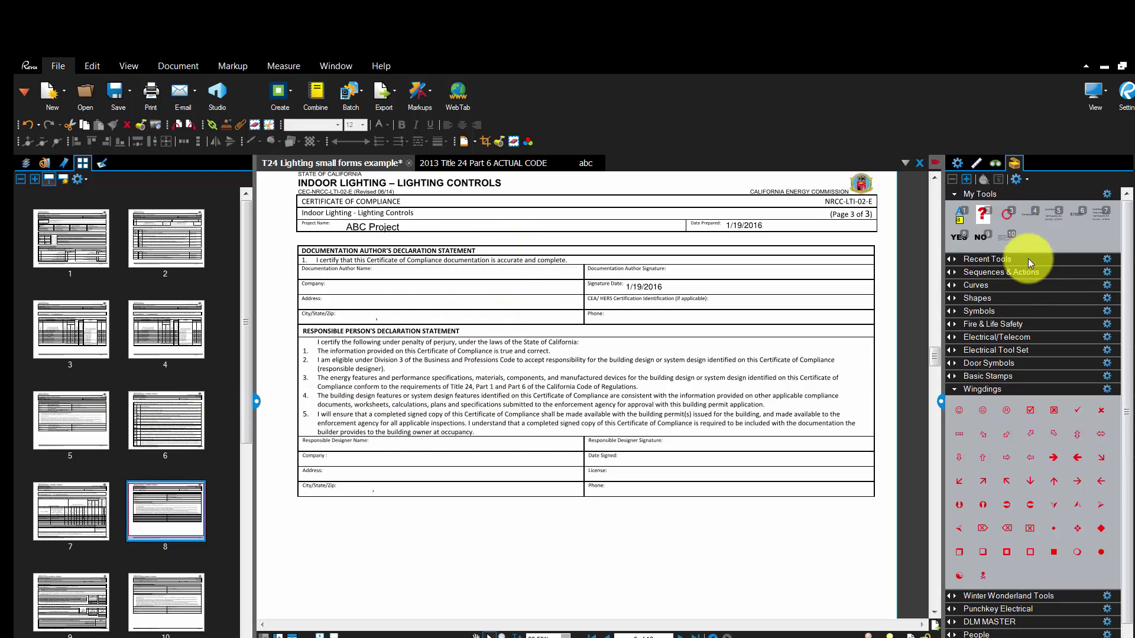
Cancel the company-details stamp and page through pages 9 and 10 to page 11's Outdoor Lighting certificate
click(1007, 237)
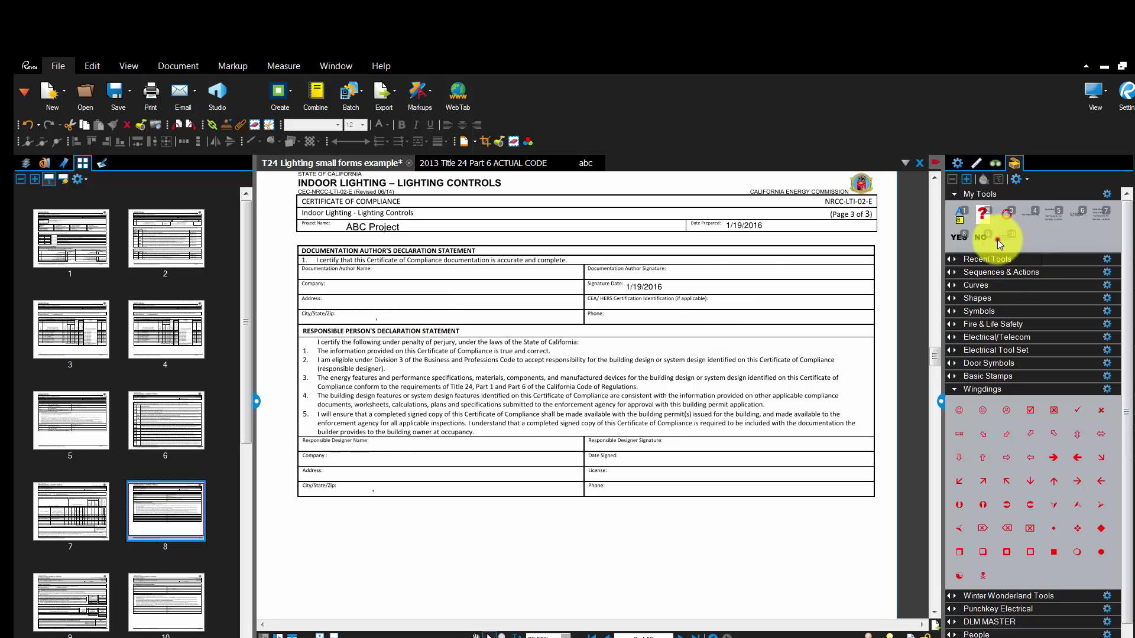
key(Escape)
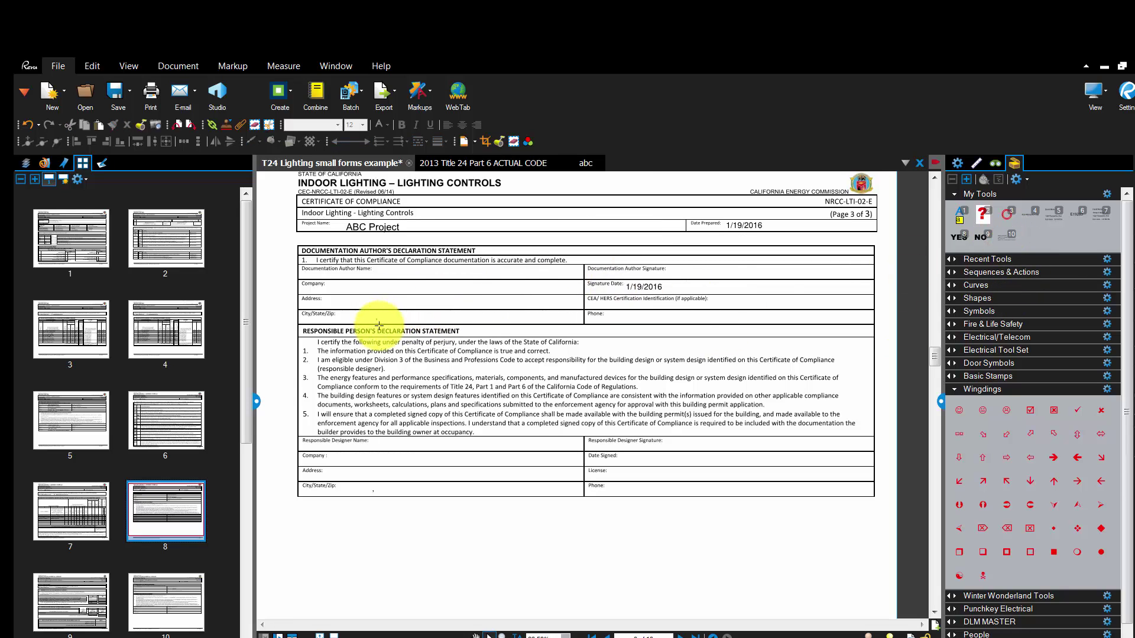
click(89, 589)
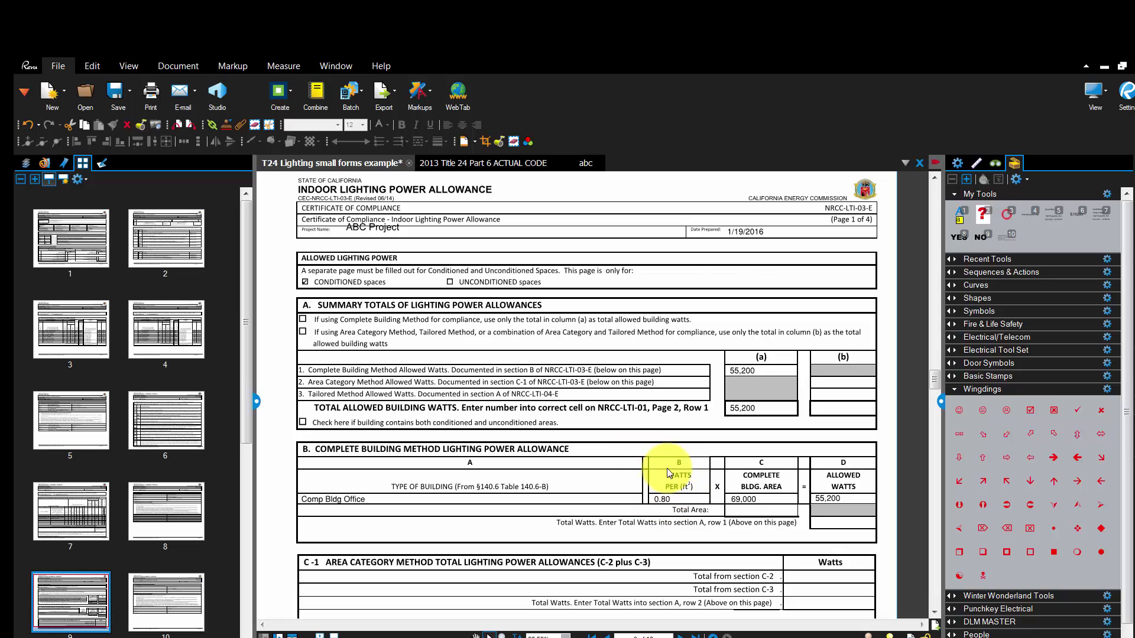
click(184, 591)
scroll(90, 473, down, 3)
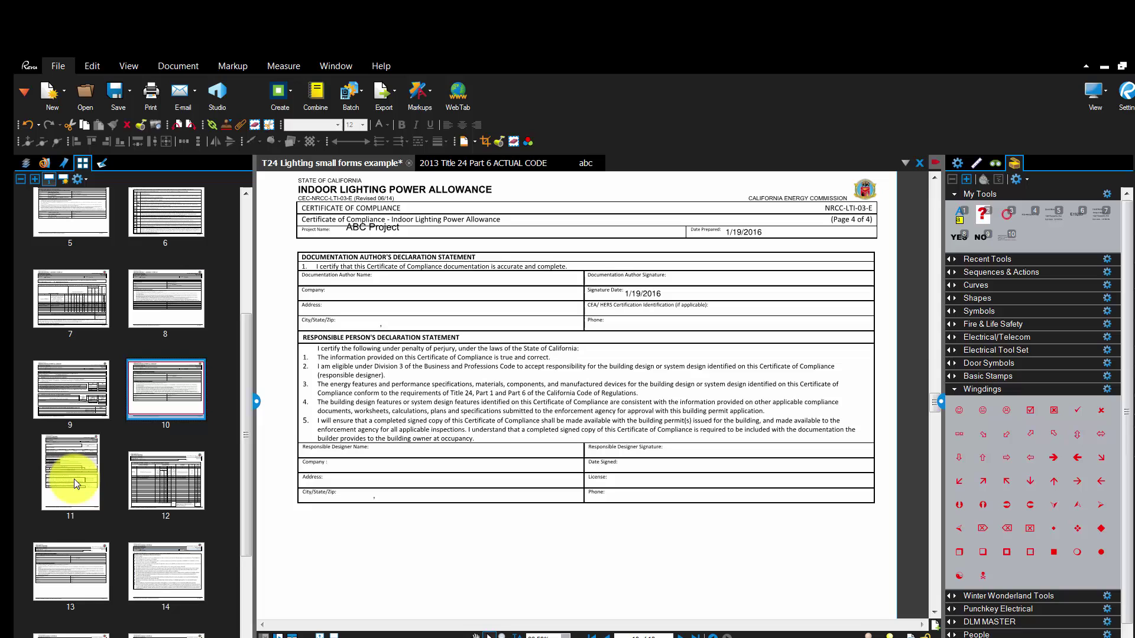
click(73, 478)
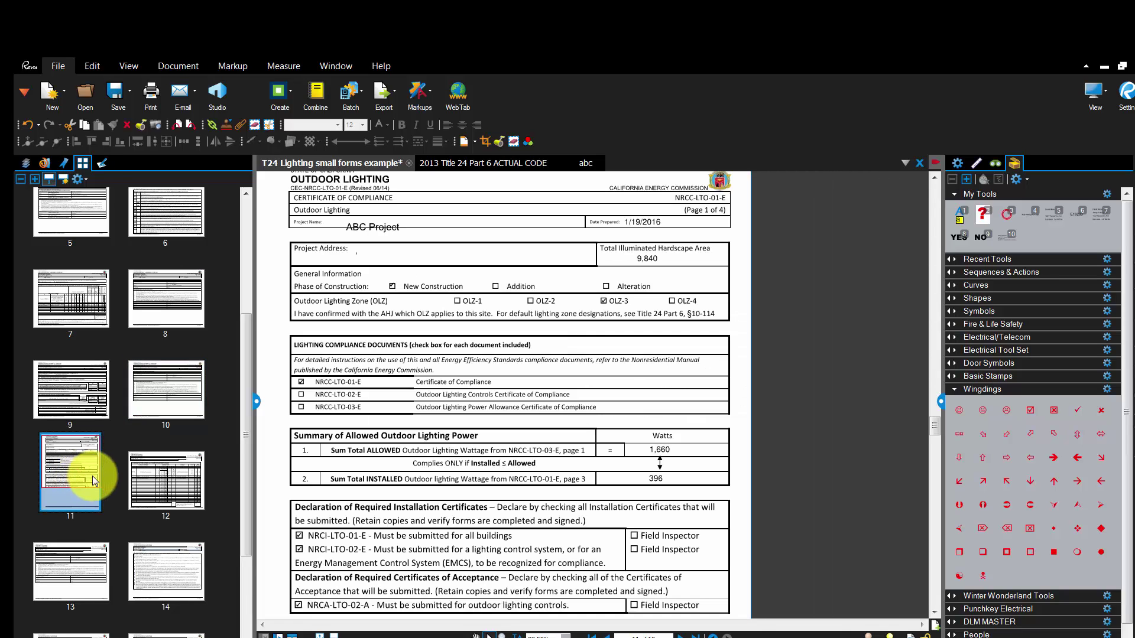
Select the ABC Project markup and move to page 12's outdoor luminaire schedule
click(373, 227)
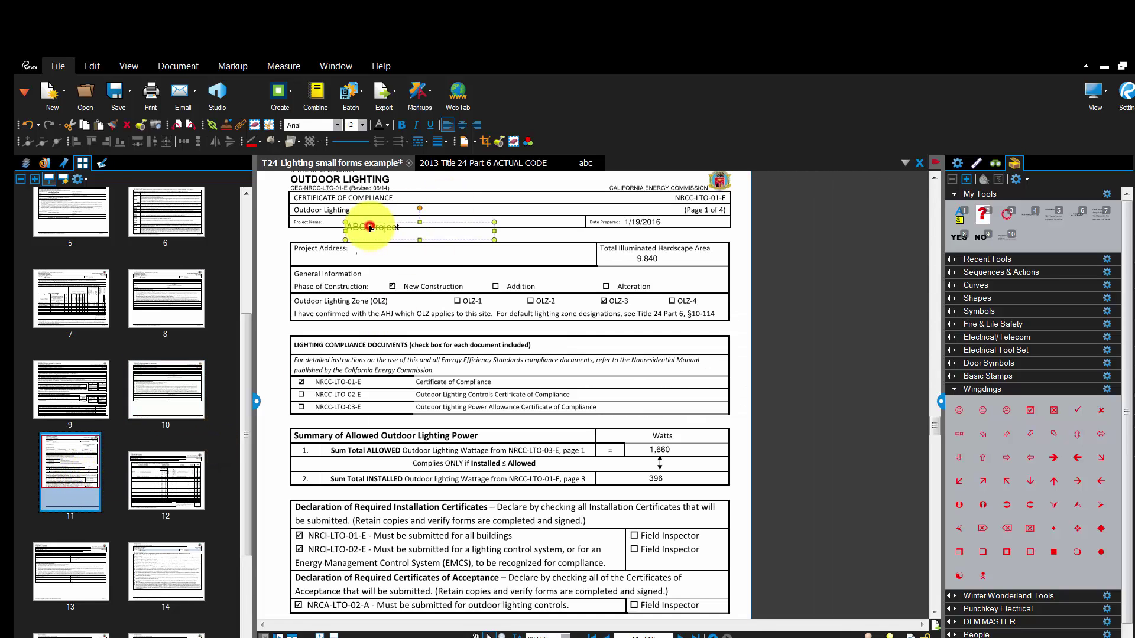
click(201, 470)
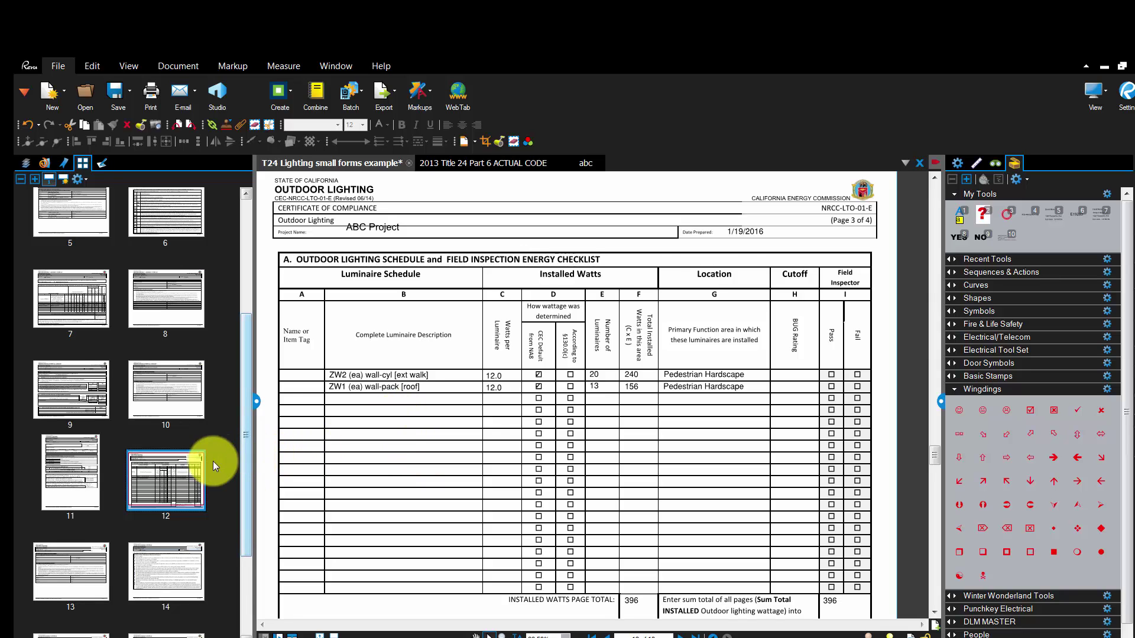
scroll(207, 464, down, 3)
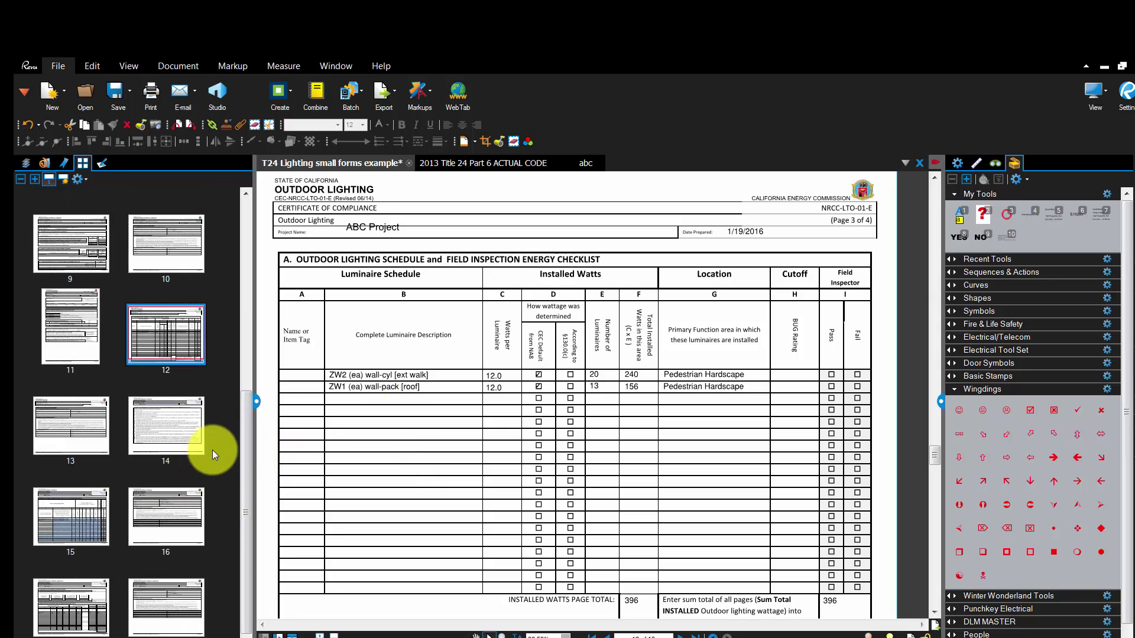
scroll(212, 445, up, 7)
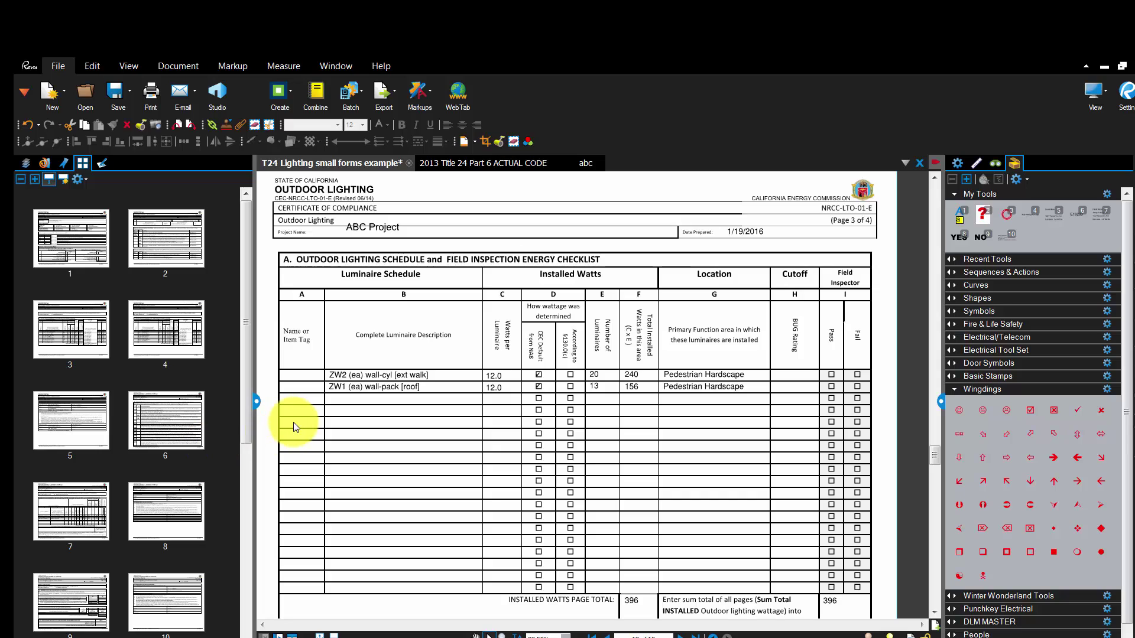